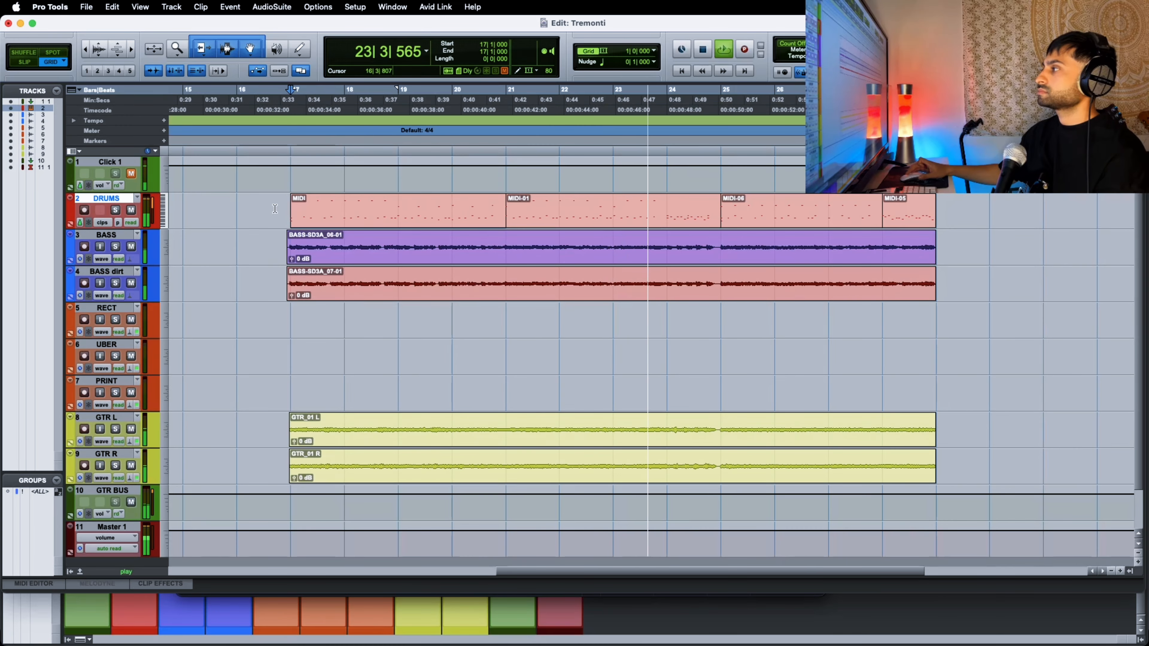
# Review the drum, bass and guitar clips along the timeline during playback, and stop playback
pyautogui.hscroll(3, 274, 208)
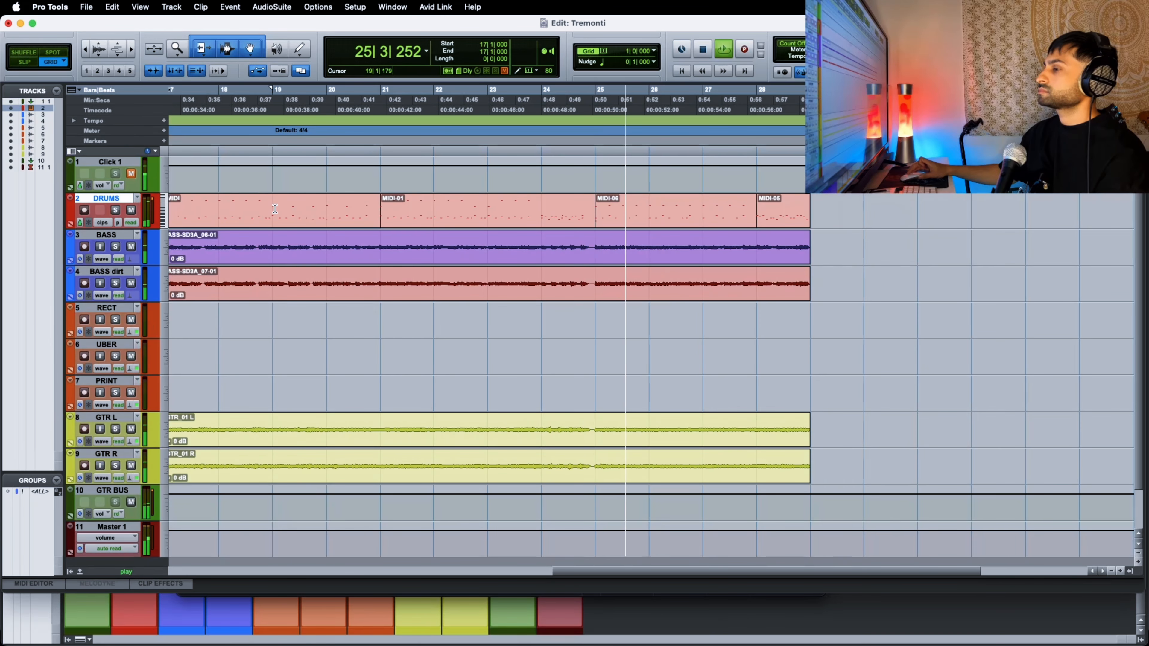
pyautogui.hscroll(-11, 275, 209)
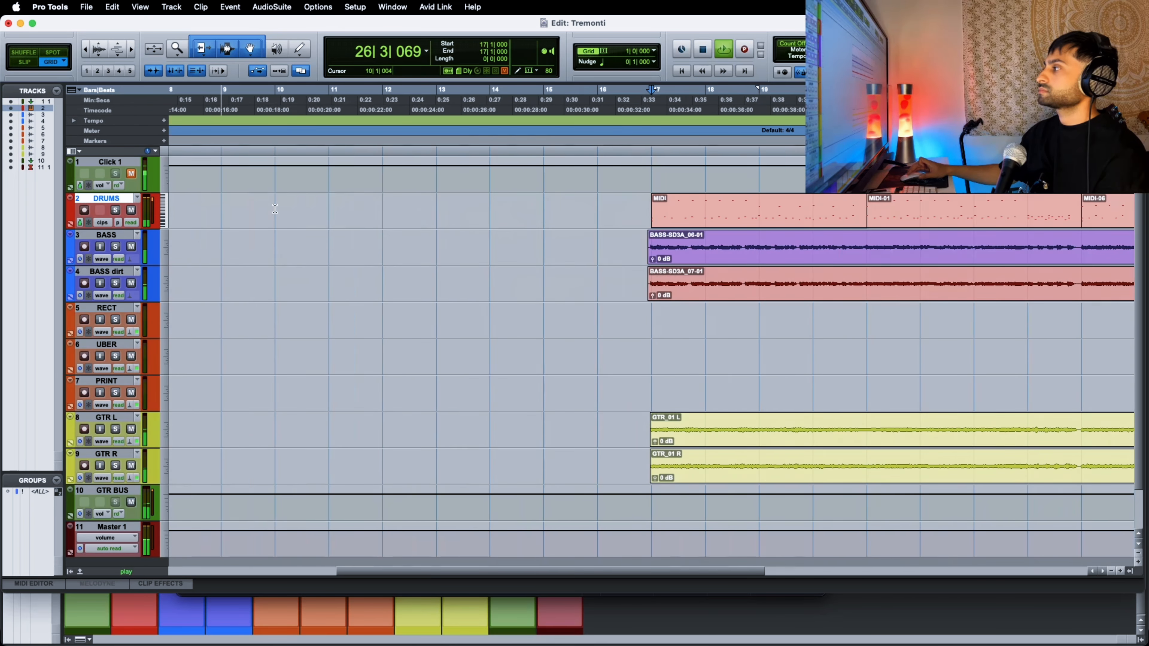
pyautogui.hscroll(11, 275, 209)
pyautogui.hscroll(-1, 276, 208)
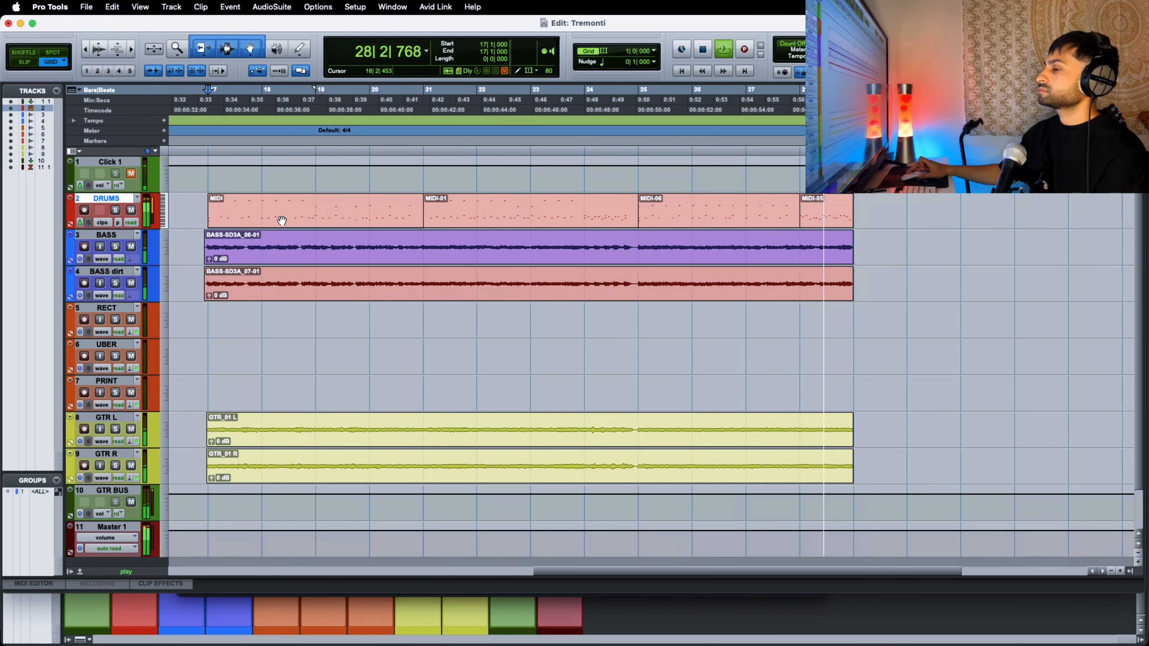
pyautogui.press('space')
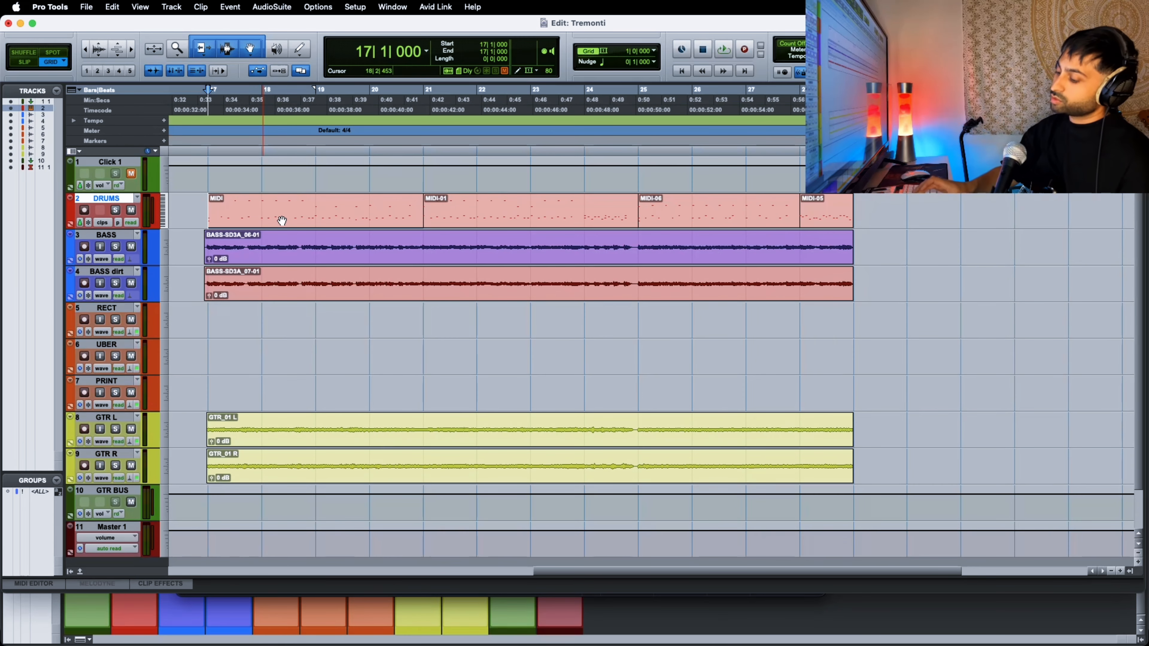
# Switch to the Mix window, select the RECT track and the UBER track in turn, and show their inserts
pyautogui.press('super+equal')
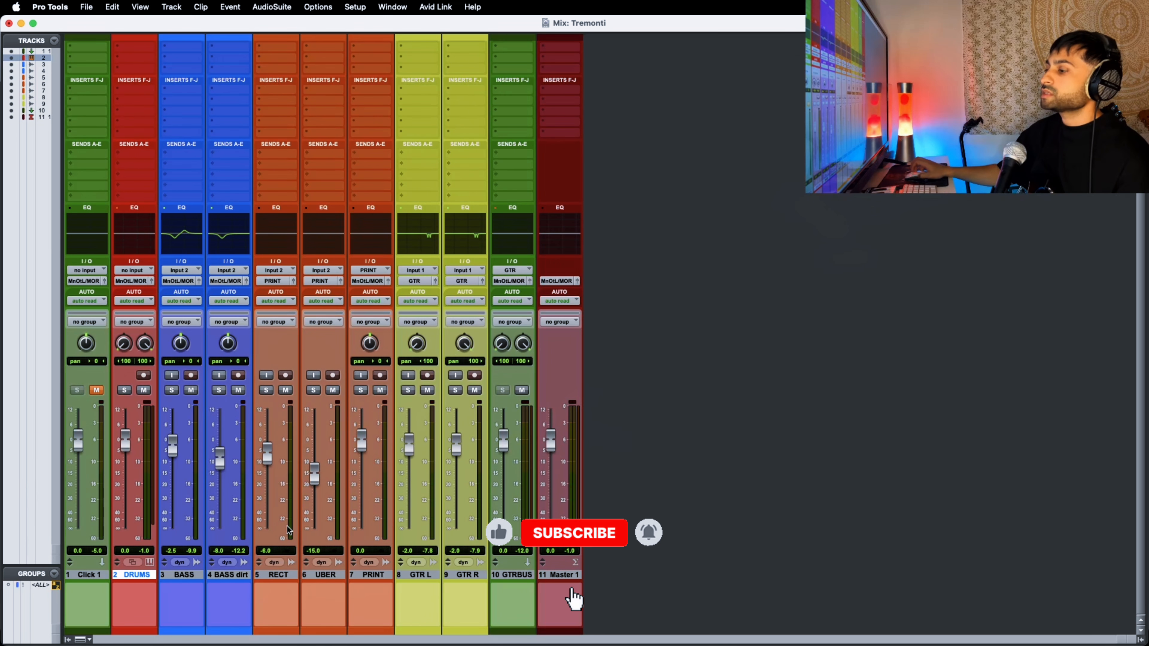
pyautogui.click(279, 575)
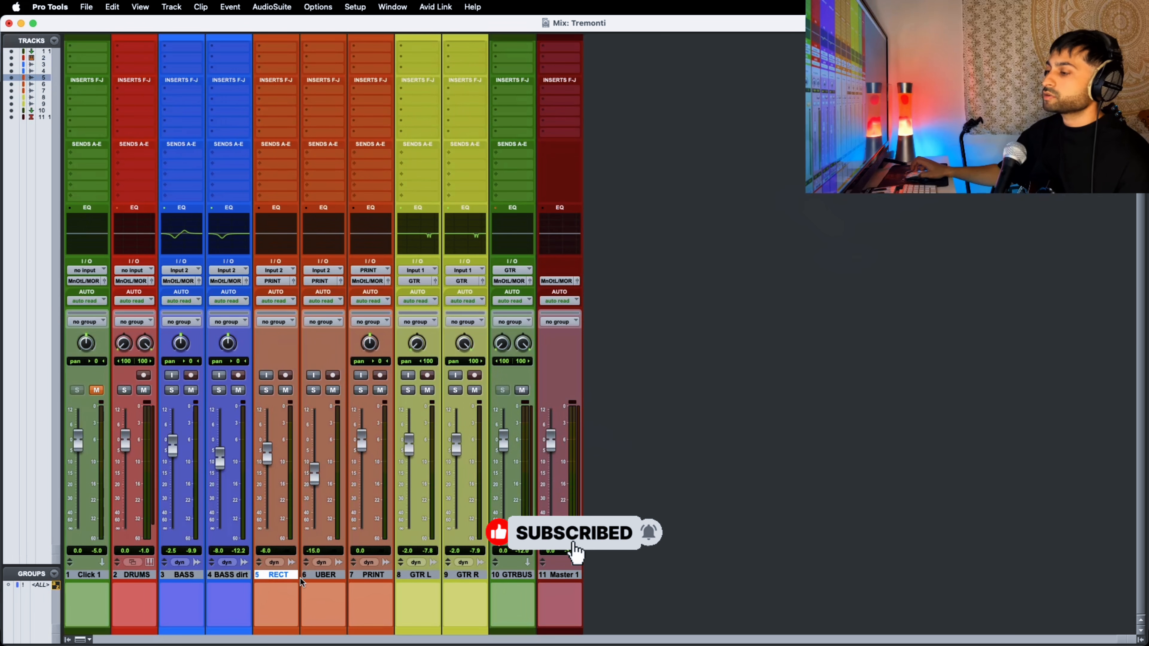
pyautogui.click(321, 575)
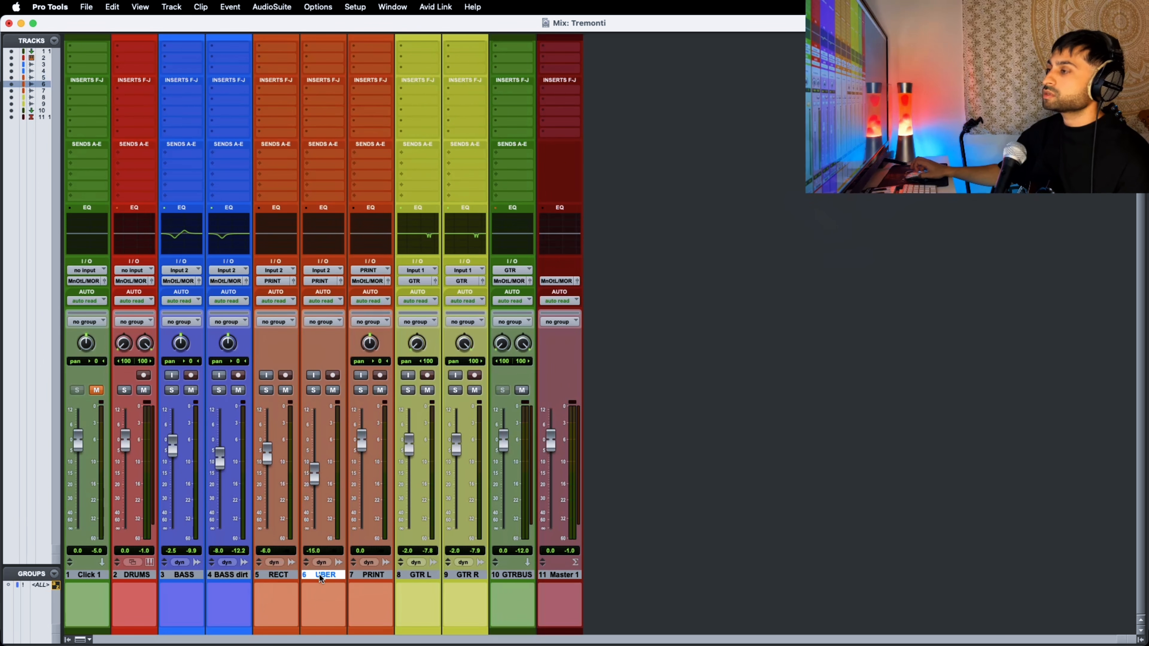
pyautogui.scroll(2, 319, 575)
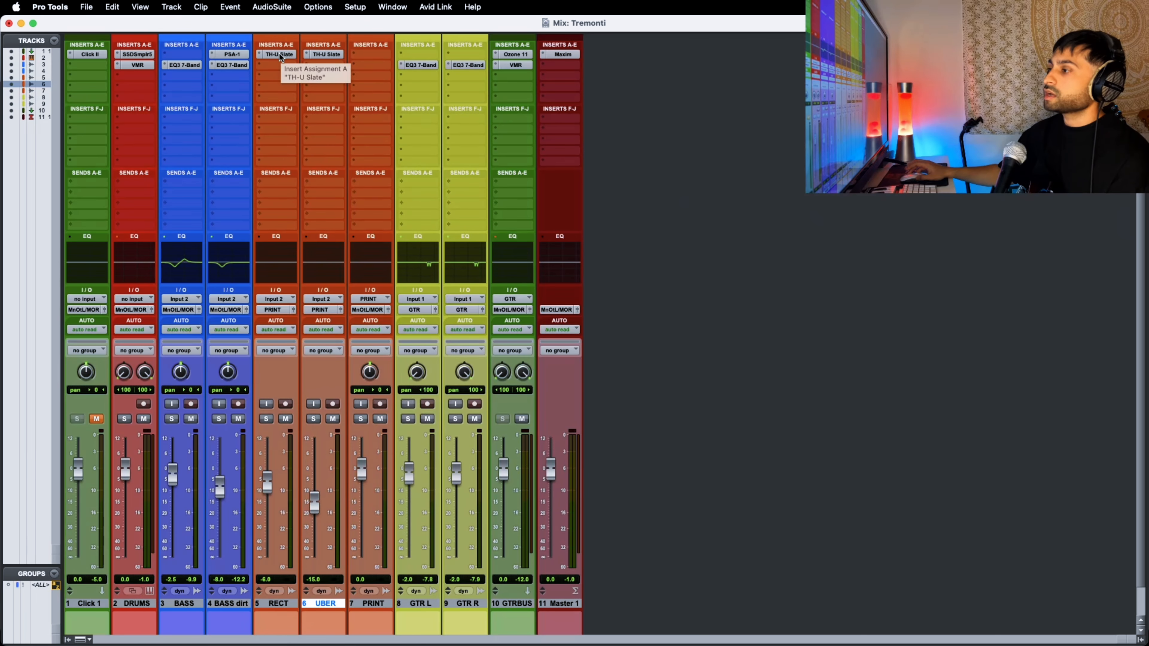
# Enable input monitoring on the RECT track and toggle it on and off on the UBER track
pyautogui.click(266, 404)
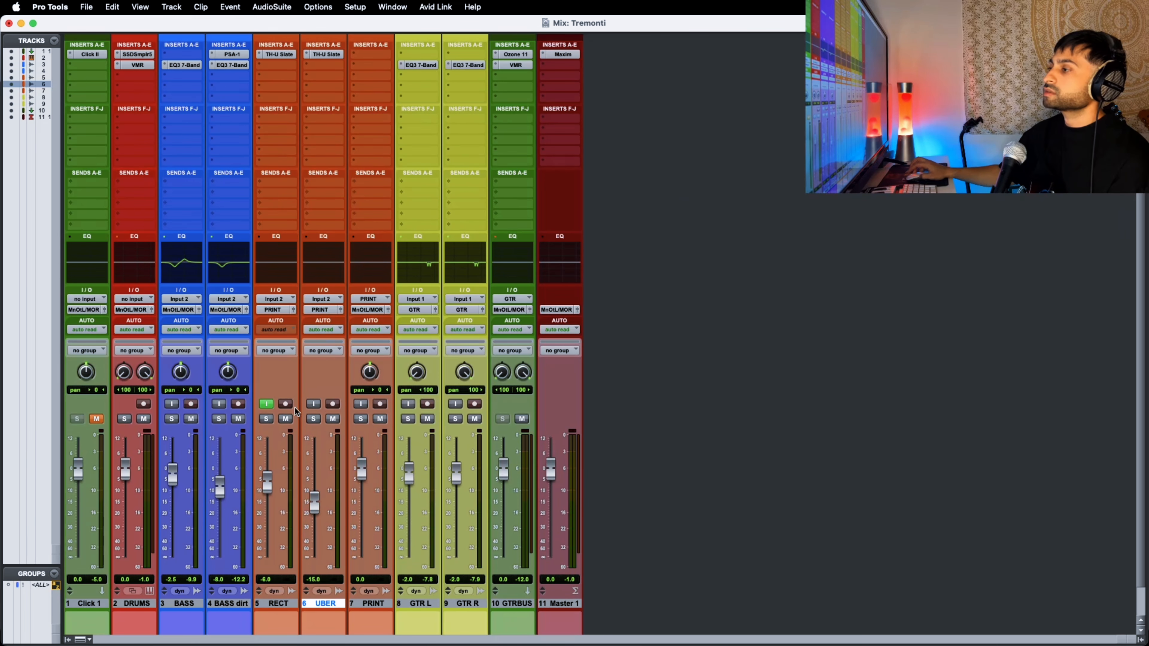
pyautogui.click(313, 404)
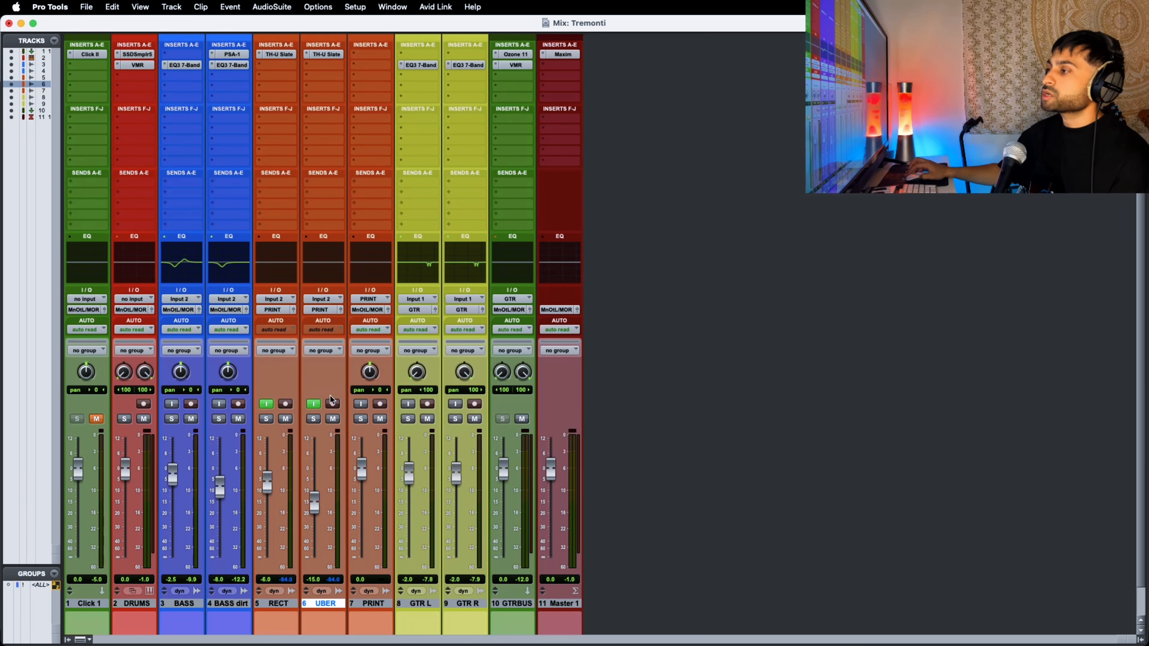
pyautogui.click(313, 403)
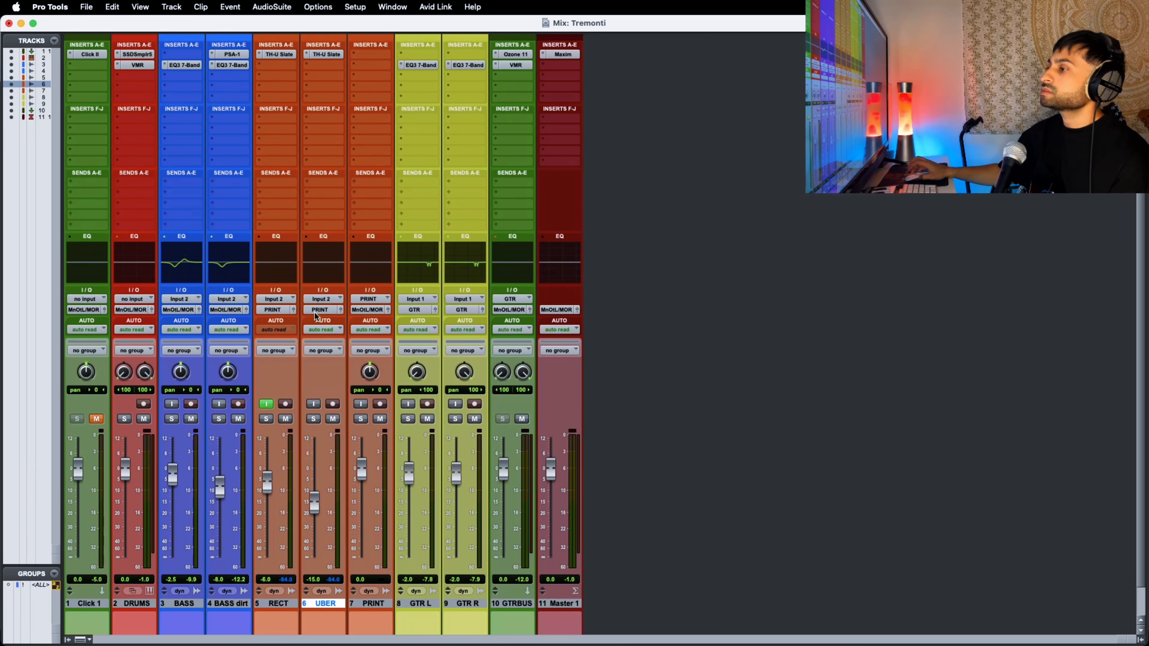
# Open the TH-U Slate insert on the RECT track and bypass its Octaver, Gate Expander and Tube Nine pedals
pyautogui.click(271, 57)
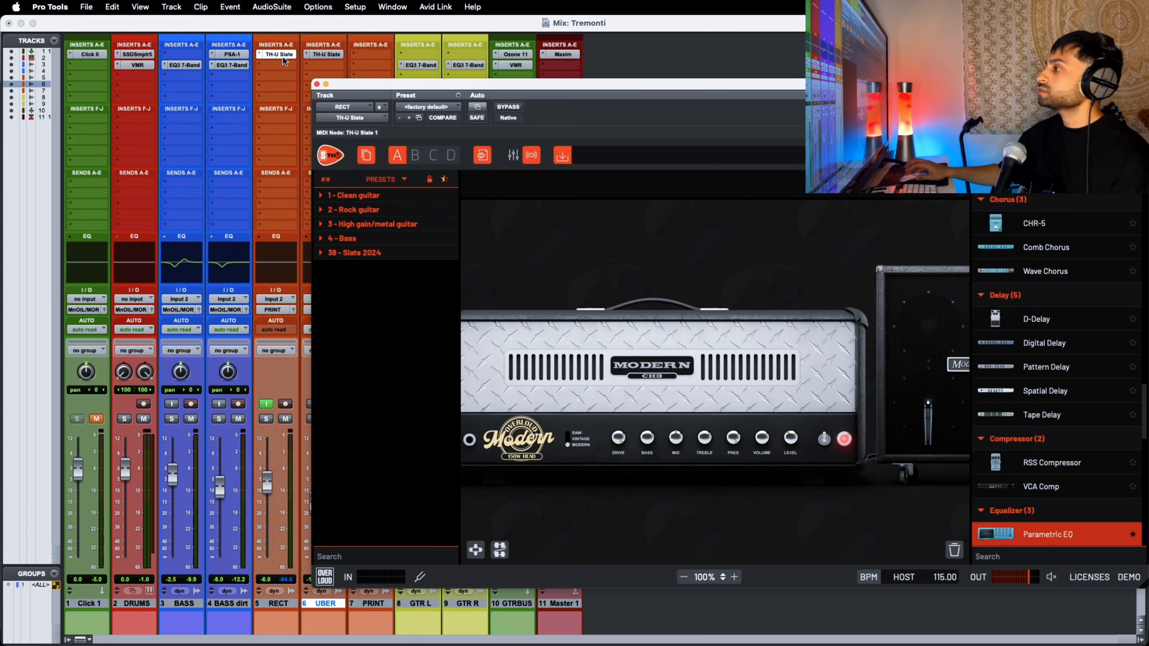
pyautogui.hscroll(2, 710, 247)
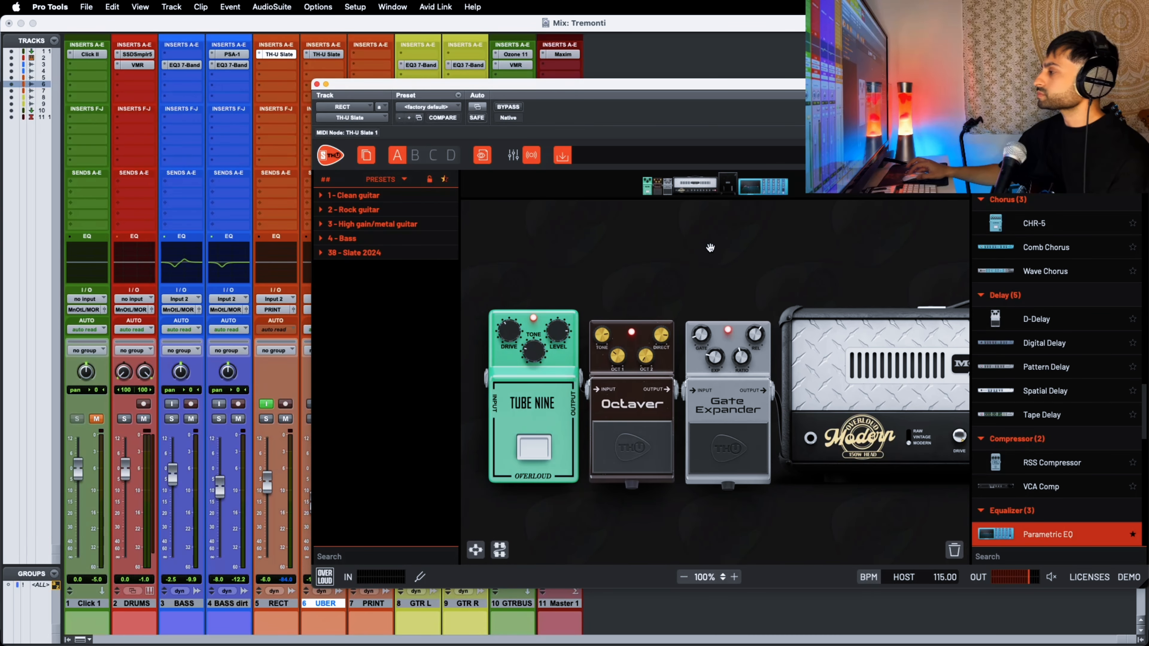
pyautogui.hscroll(1, 710, 248)
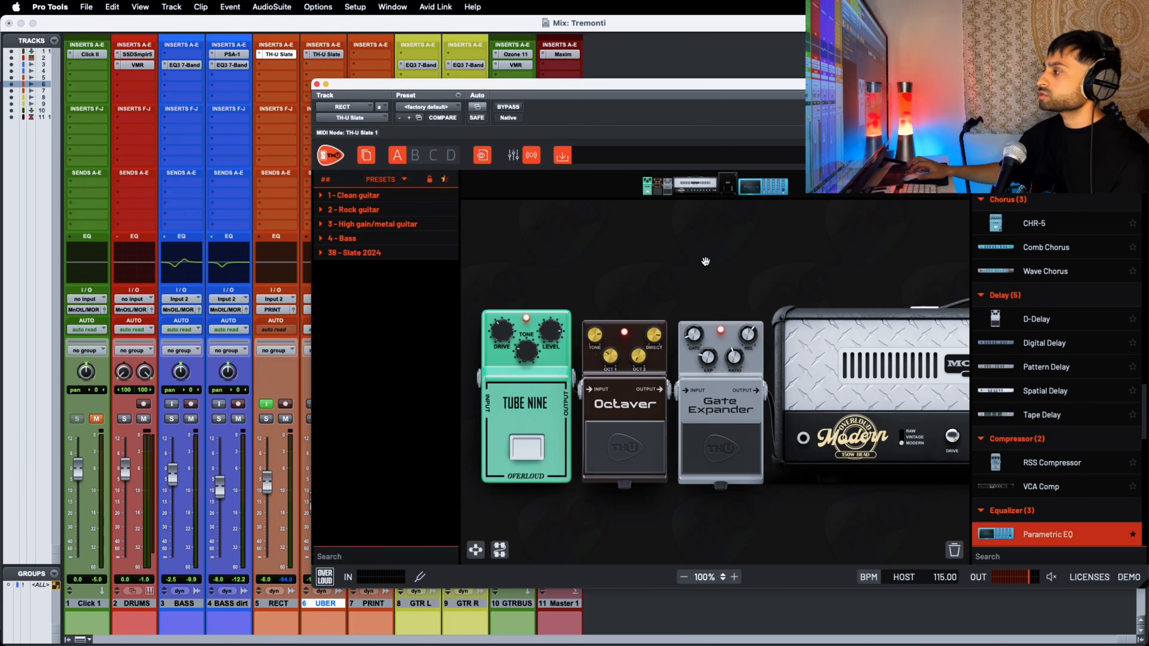
pyautogui.hscroll(1, 704, 261)
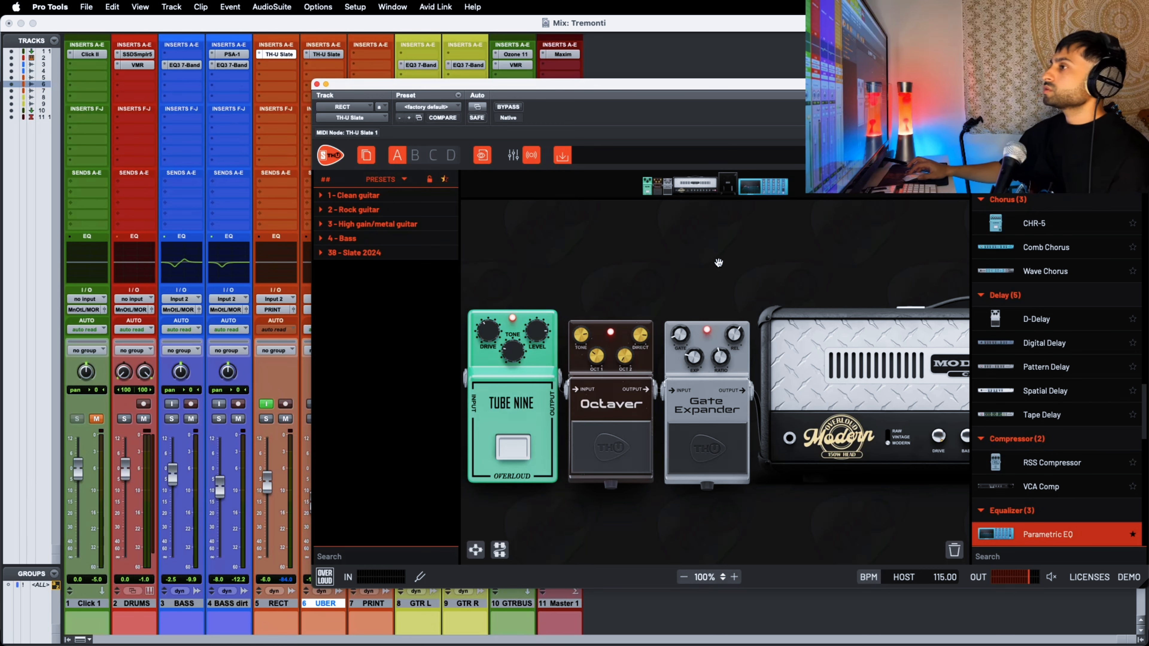
pyautogui.click(610, 466)
pyautogui.click(718, 459)
pyautogui.click(517, 453)
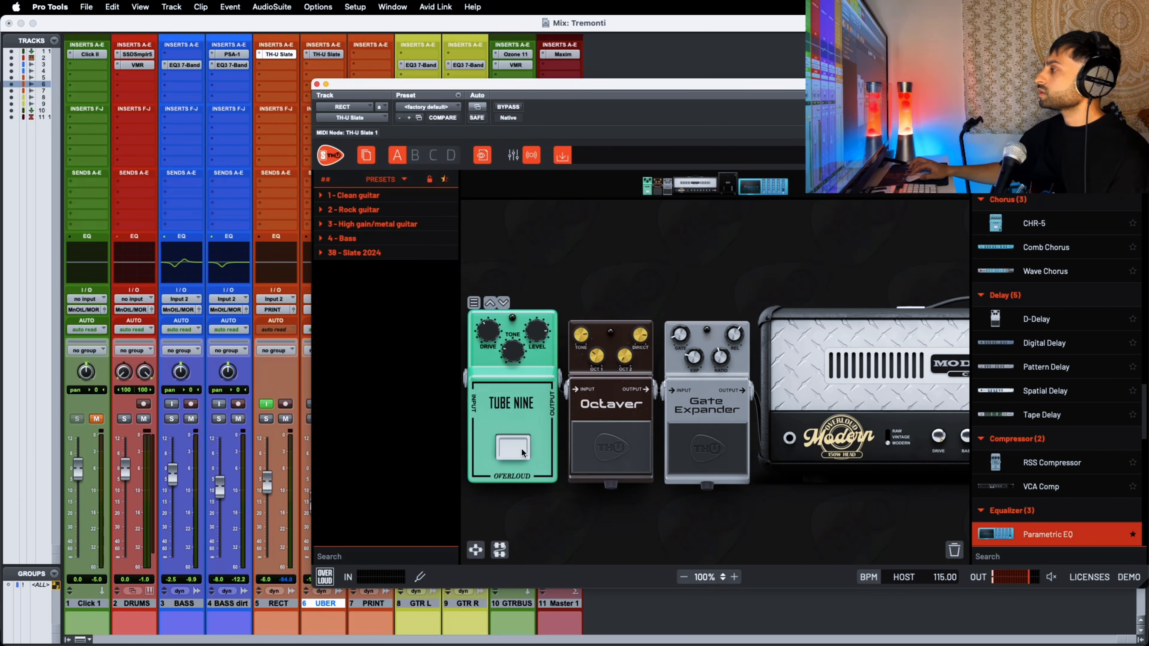
# Reposition the plugin window and examine the Modern amp, the cabinet and the pedals in the RECT signal chain
pyautogui.moveTo(638, 260); pyautogui.dragTo(766, 274)
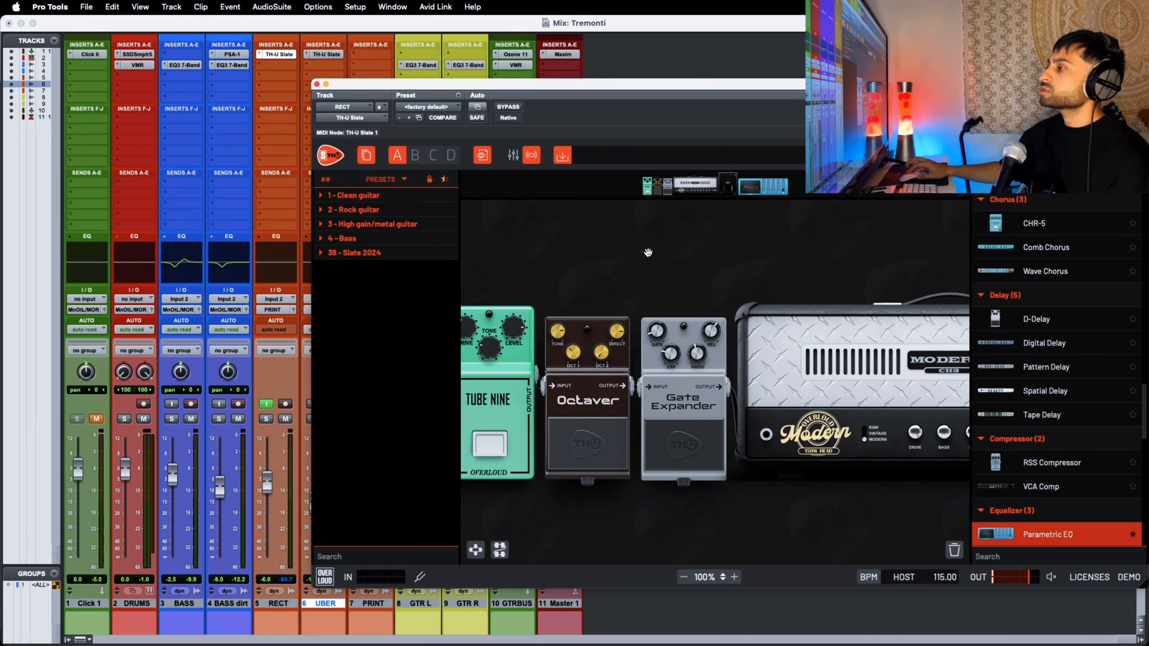
pyautogui.moveTo(584, 471)
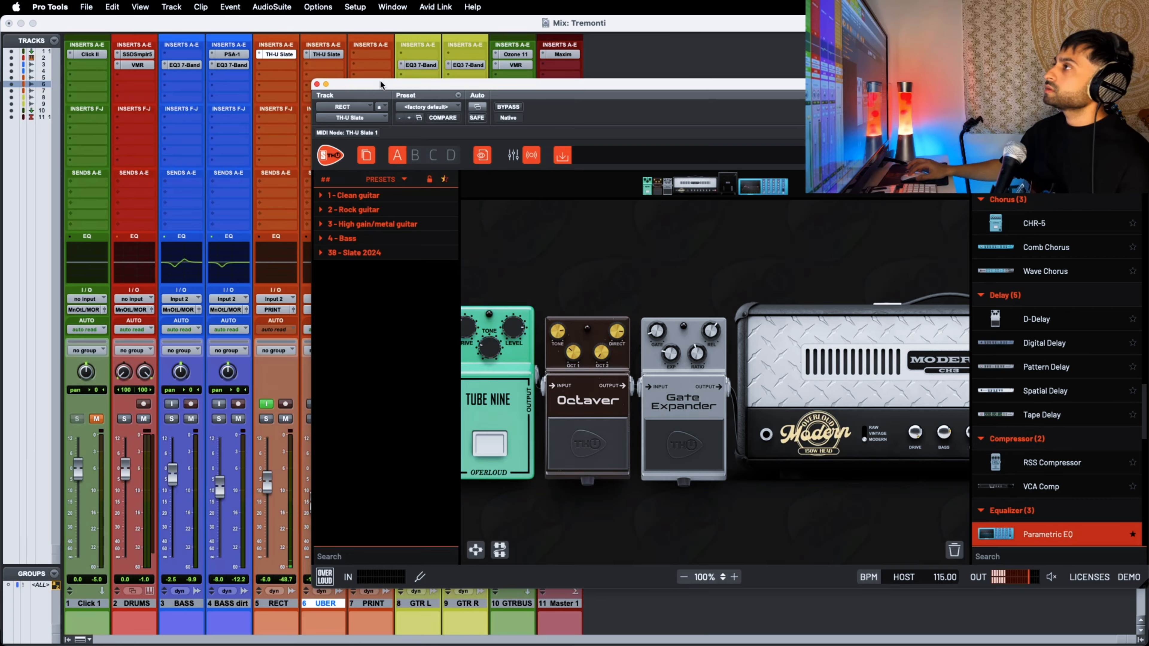
pyautogui.moveTo(380, 83); pyautogui.dragTo(291, 73)
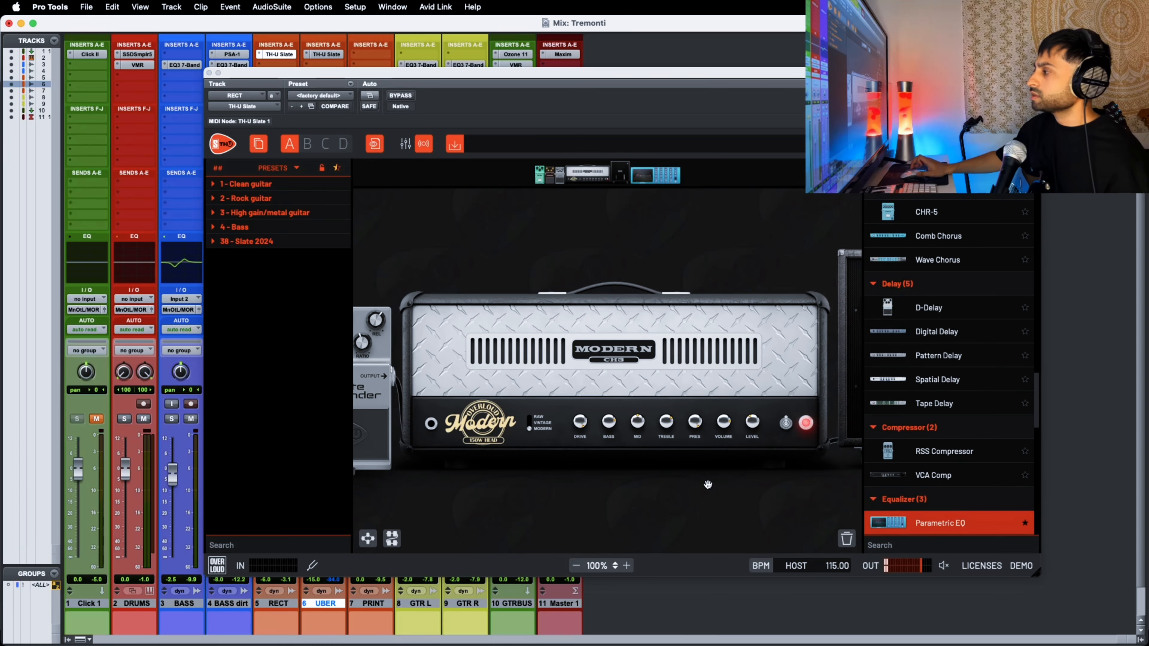
pyautogui.moveTo(708, 485); pyautogui.dragTo(363, 479)
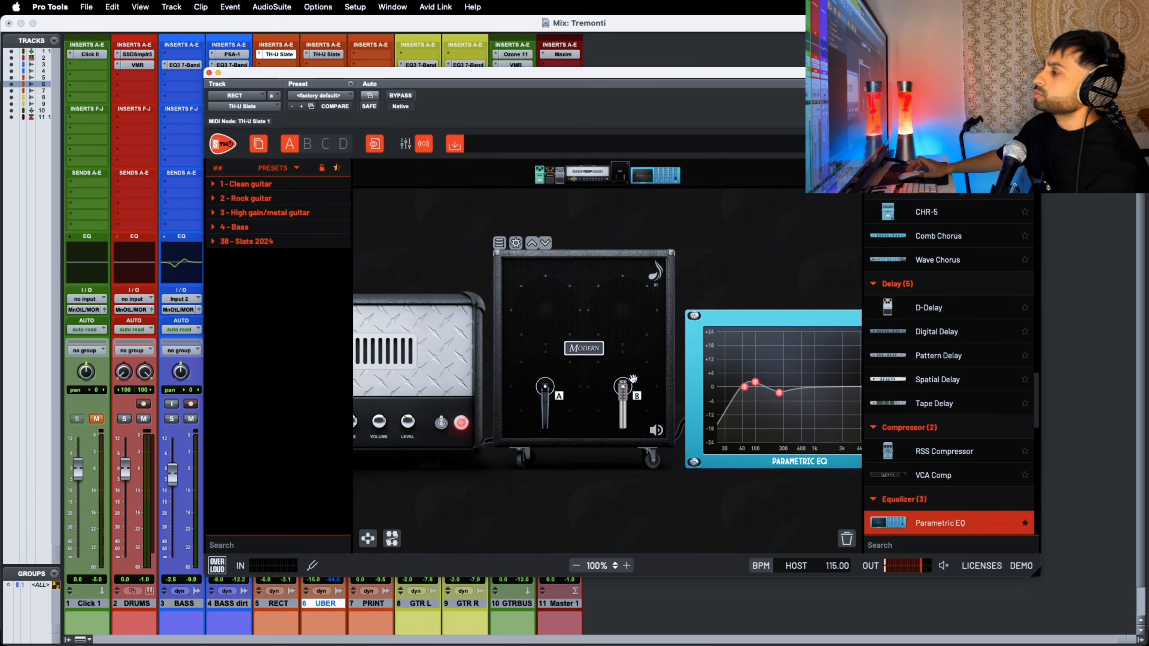
pyautogui.scroll(1, 561, 341)
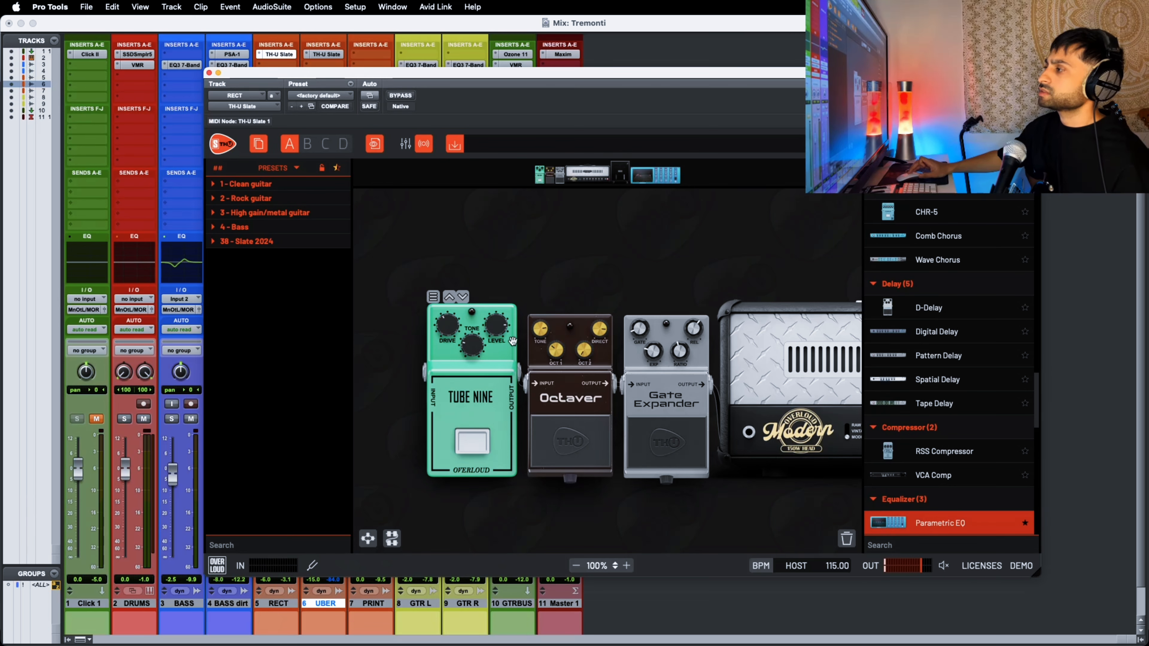
pyautogui.moveTo(494, 332); pyautogui.dragTo(490, 375)
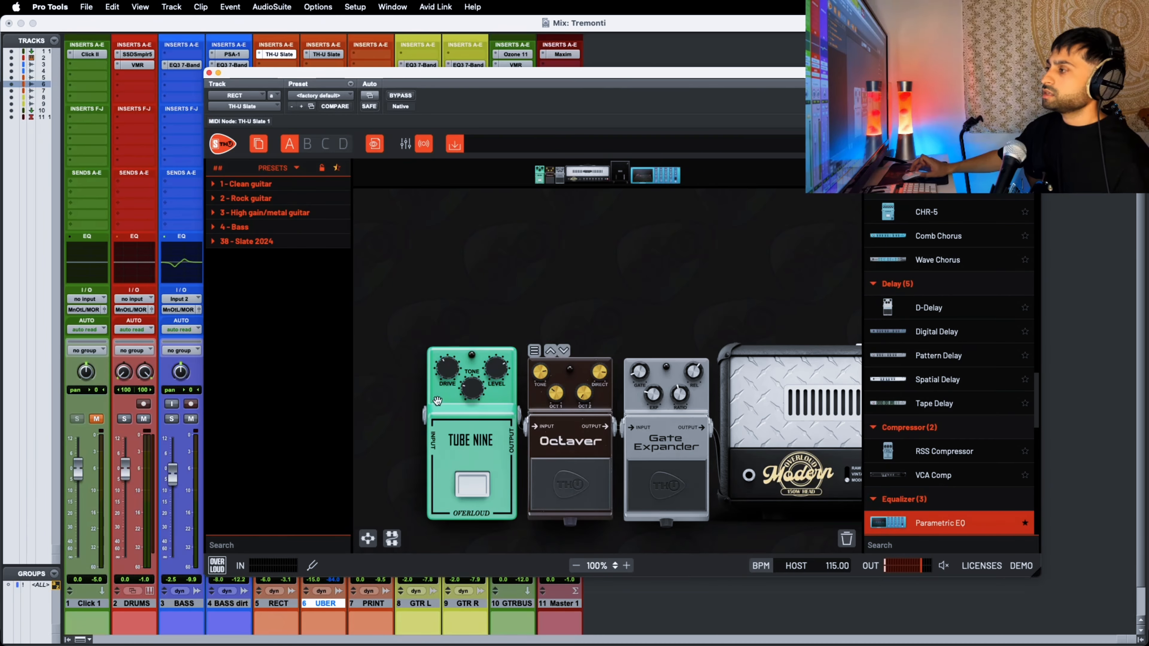
# Set the Tube Nine pedal's level to 7.28 and switch the pedal on
pyautogui.hscroll(2, 569, 310)
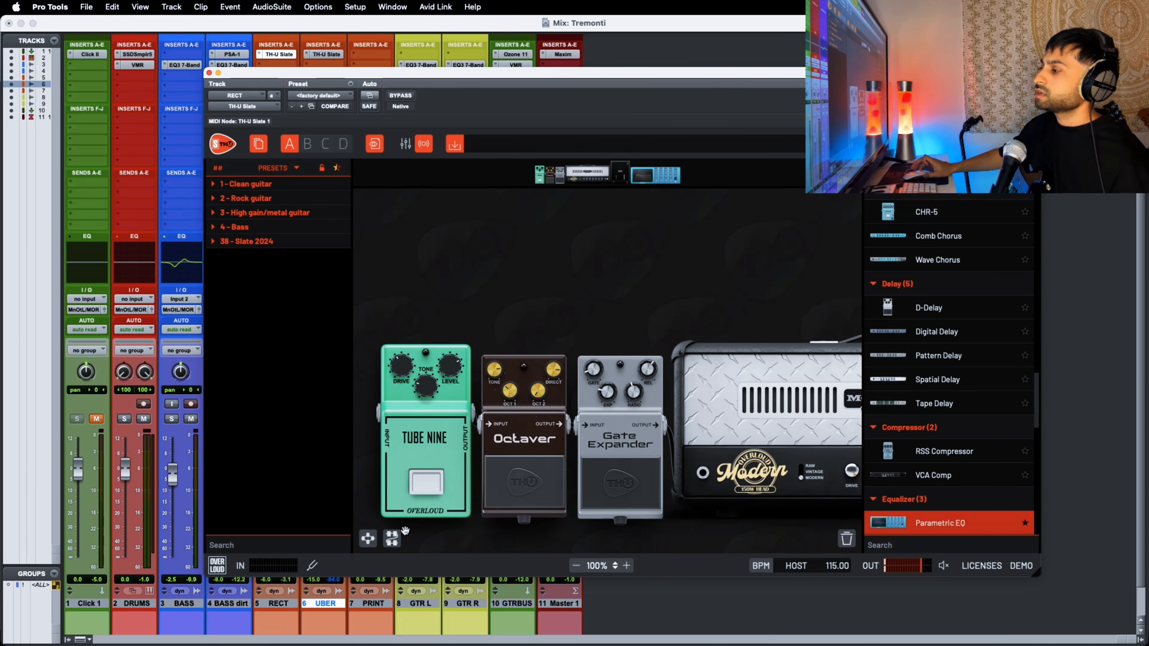
pyautogui.moveTo(431, 495)
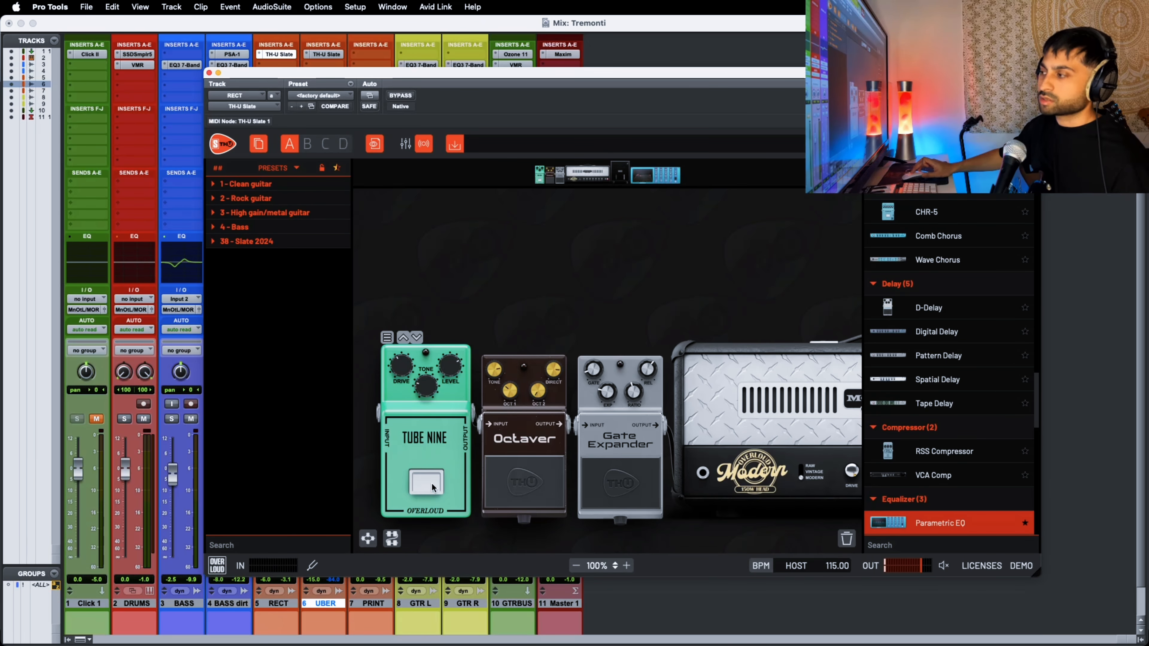
pyautogui.click(432, 484)
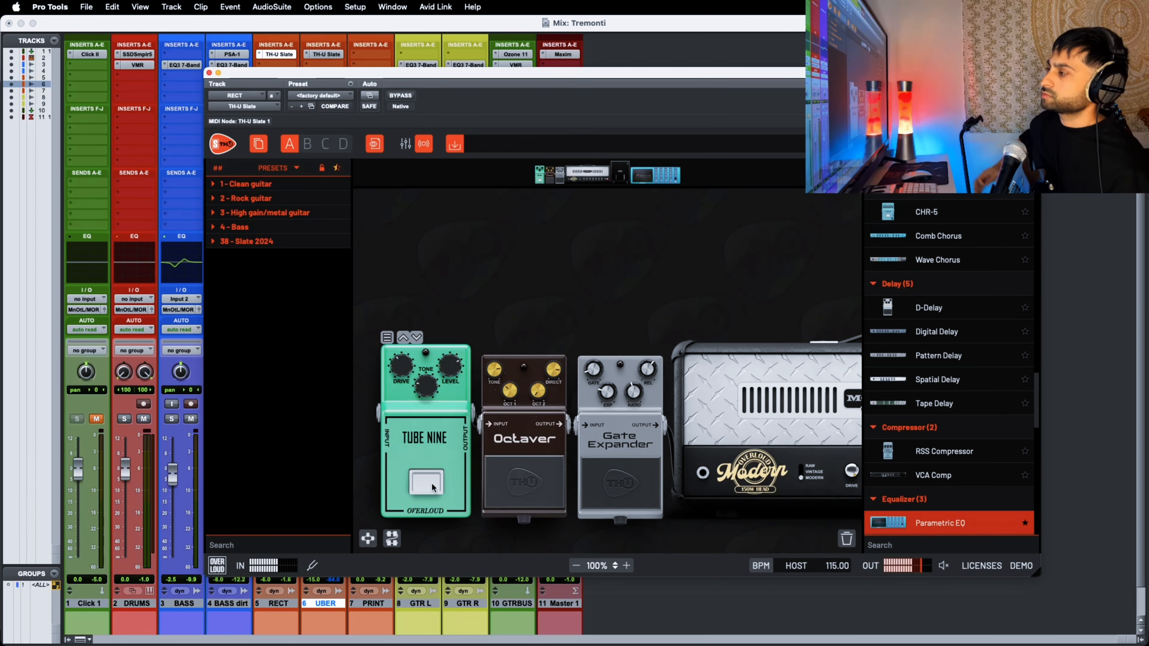
pyautogui.moveTo(450, 366); pyautogui.dragTo(450, 364)
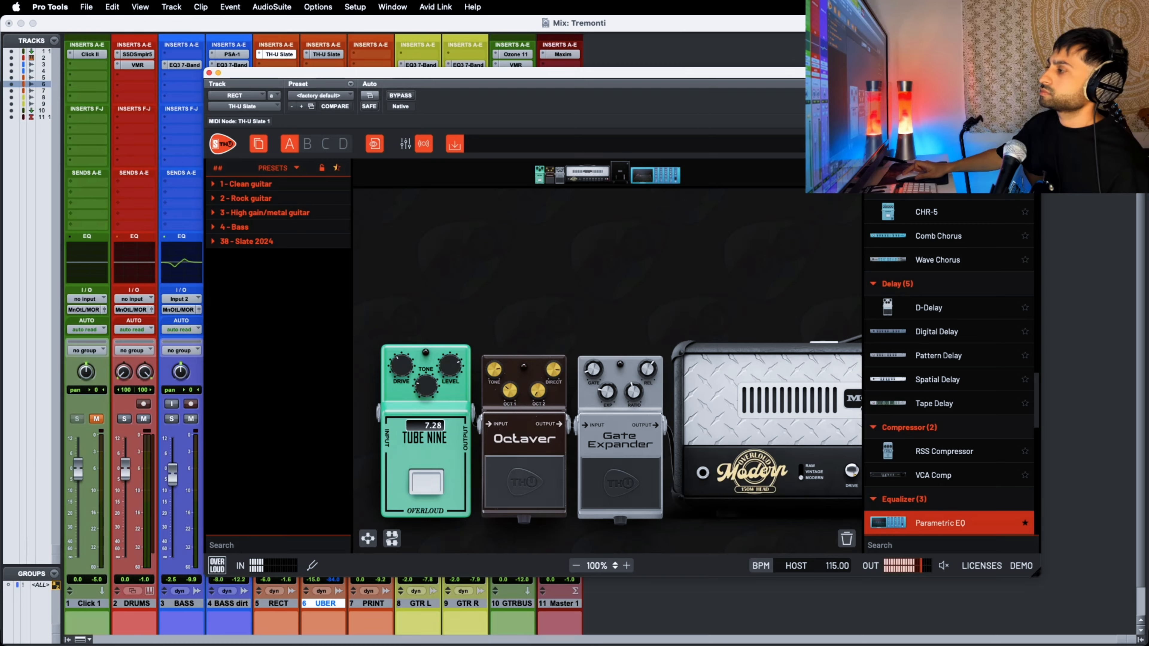
pyautogui.click(431, 486)
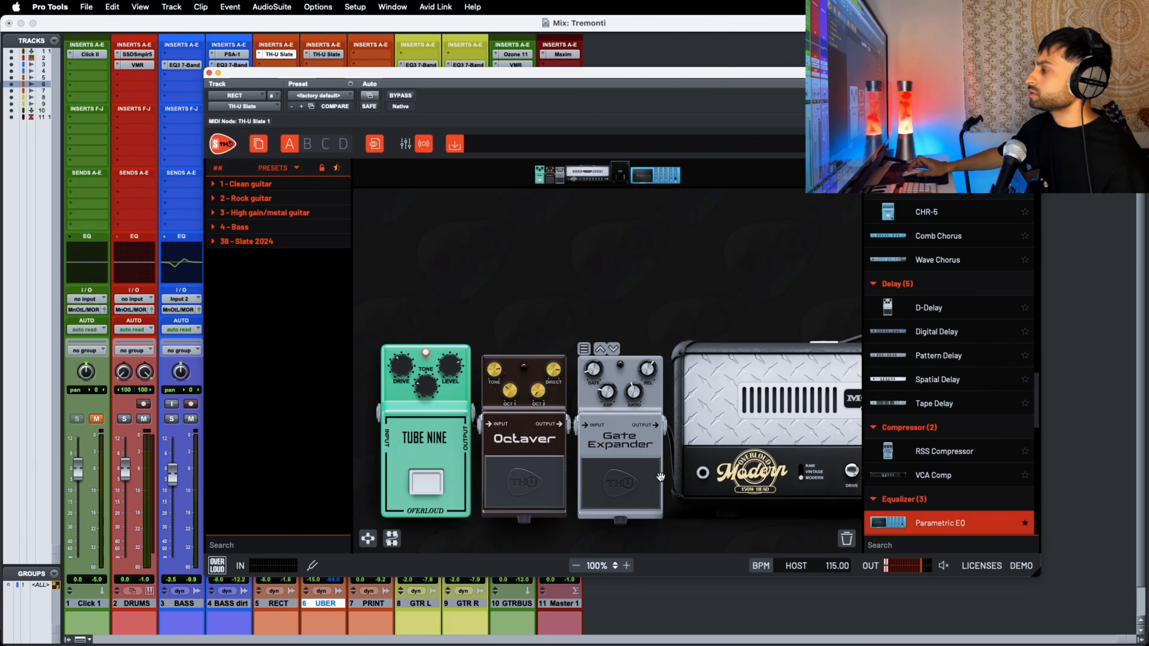
# Switch on the Gate Expander, the Octaver and the Parametric EQ in the RECT signal chain
pyautogui.click(651, 484)
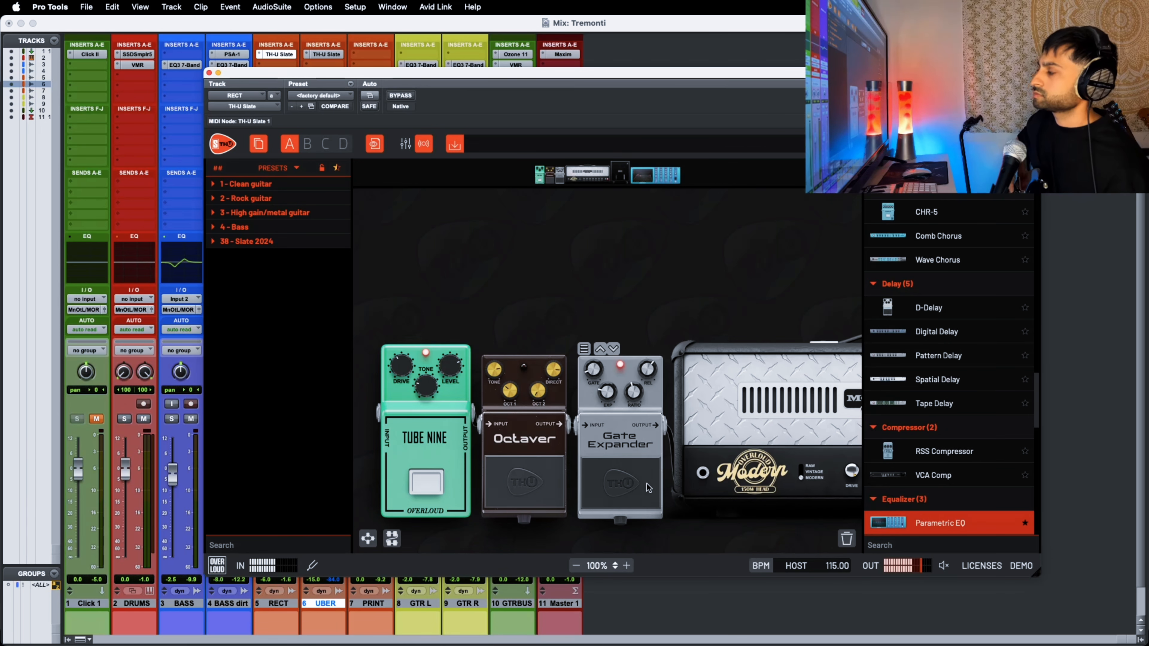
pyautogui.click(540, 487)
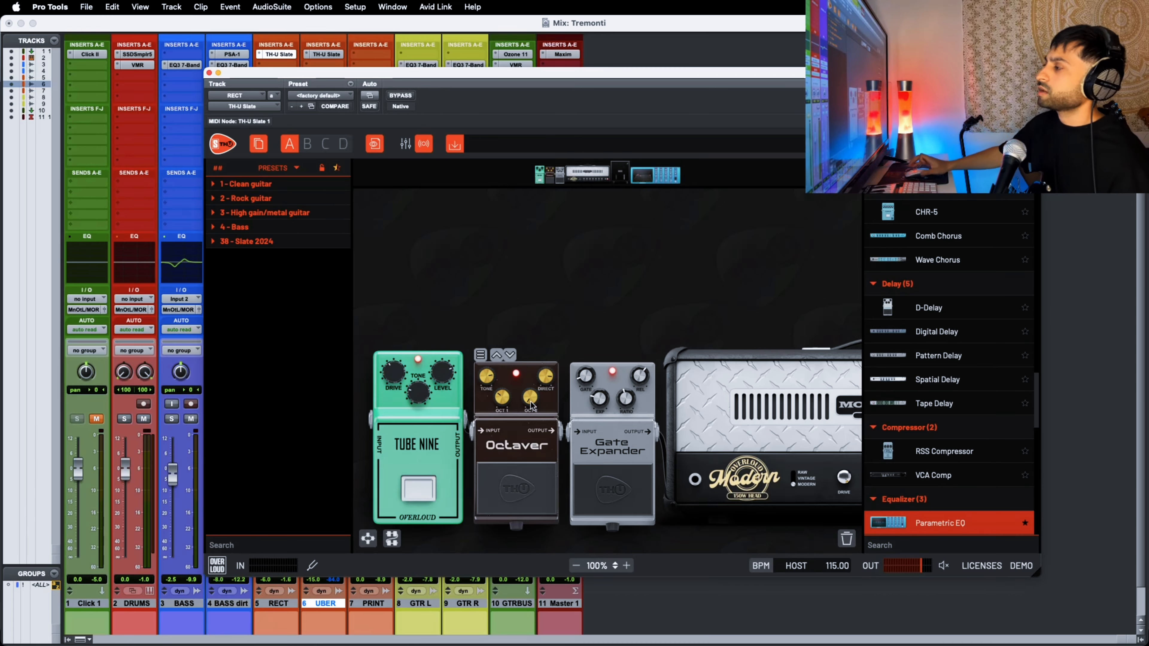
pyautogui.hscroll(5, 564, 284)
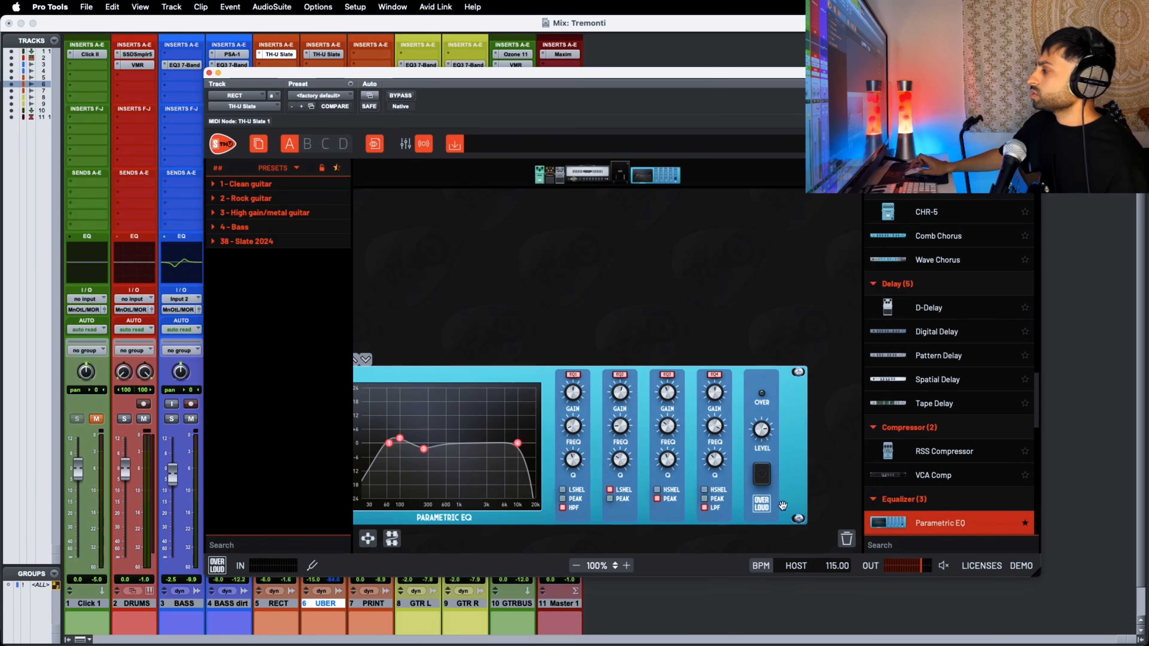
pyautogui.click(765, 481)
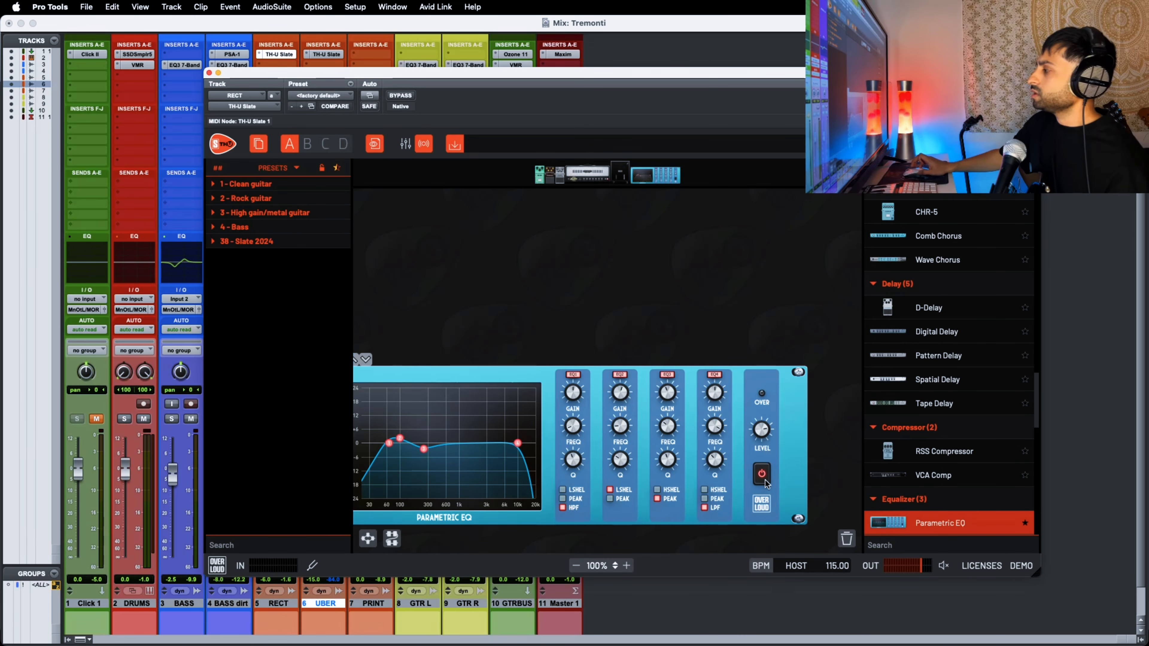
# Bypass the Parametric EQ at the end of the RECT signal chain
pyautogui.hscroll(-1, 513, 321)
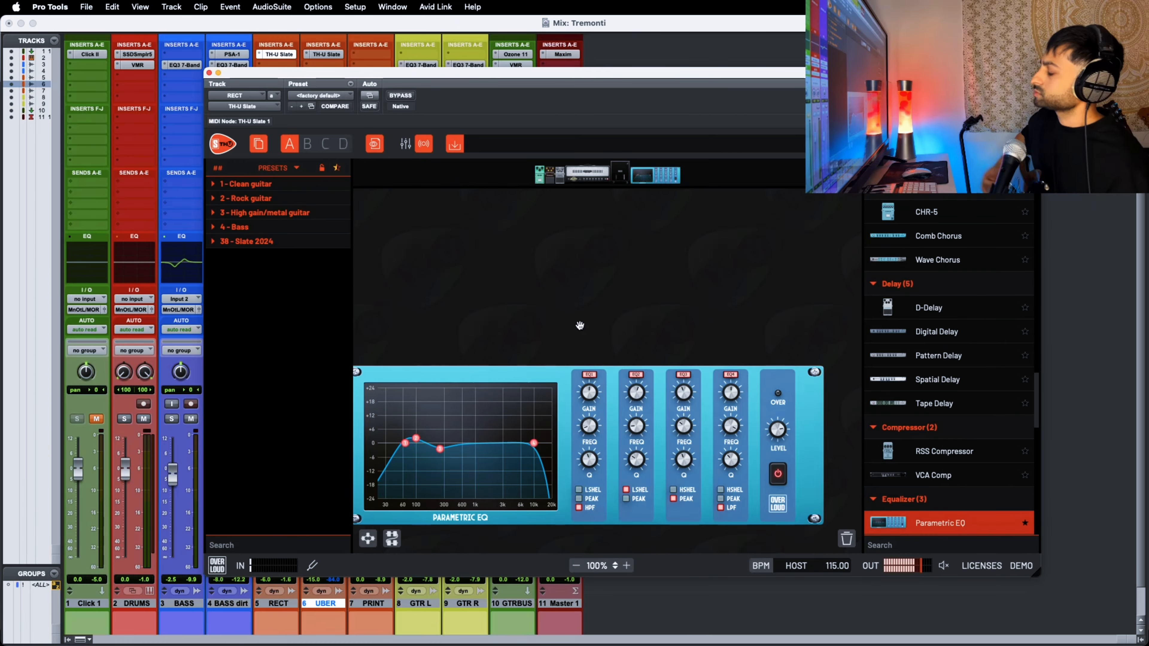
pyautogui.click(778, 475)
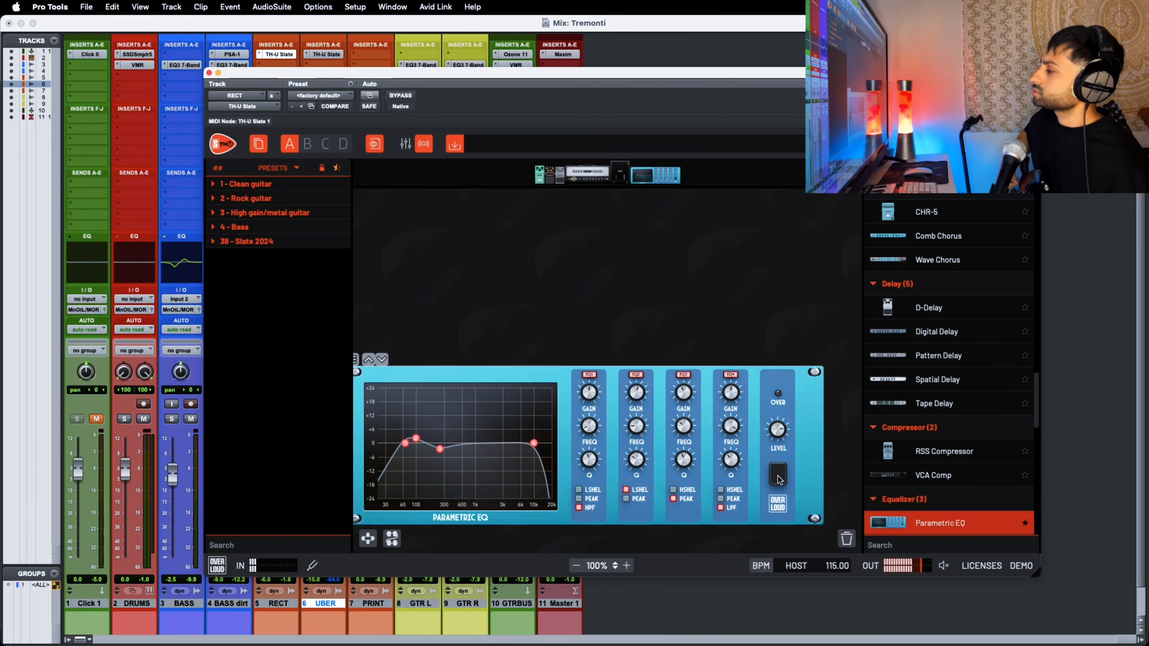
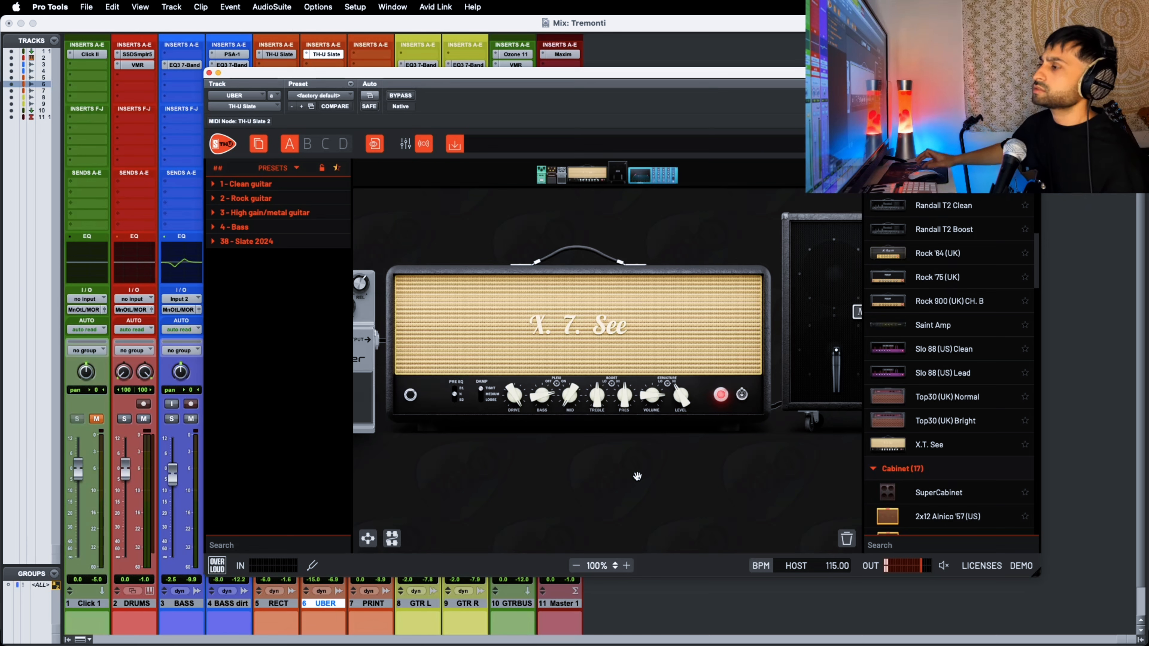
# Close the TH-U Slate plugin window of the UBER track
pyautogui.click(209, 72)
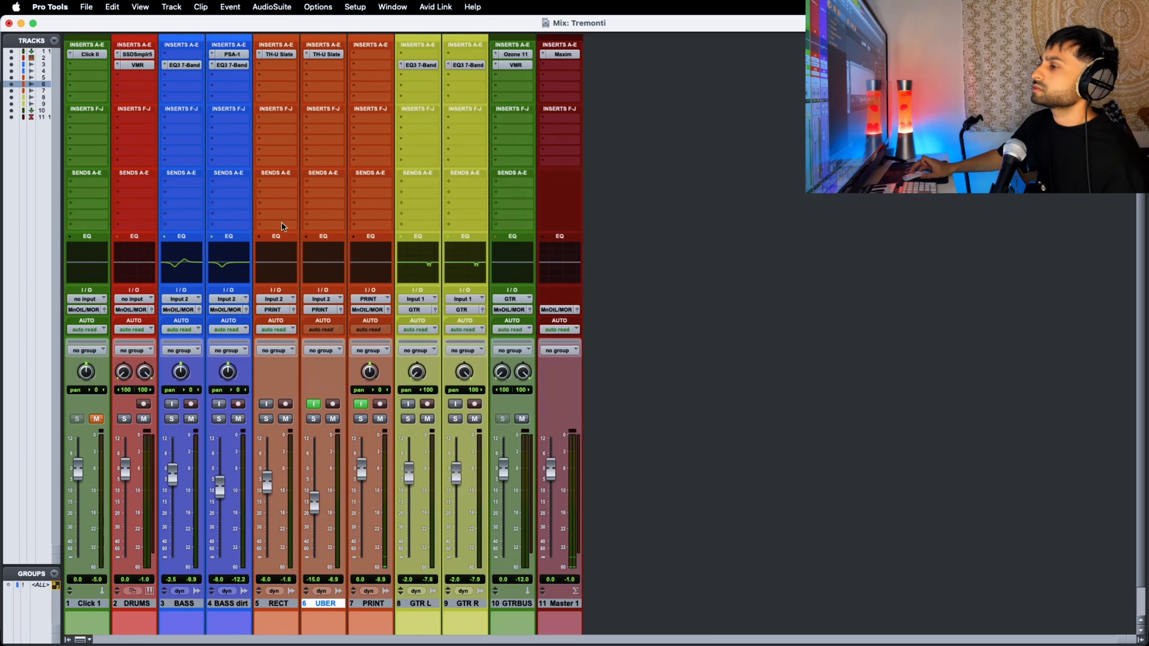
# Turn on input monitoring on the RECT track and toggle UBER's input monitoring off and on to compare the amps
pyautogui.click(266, 404)
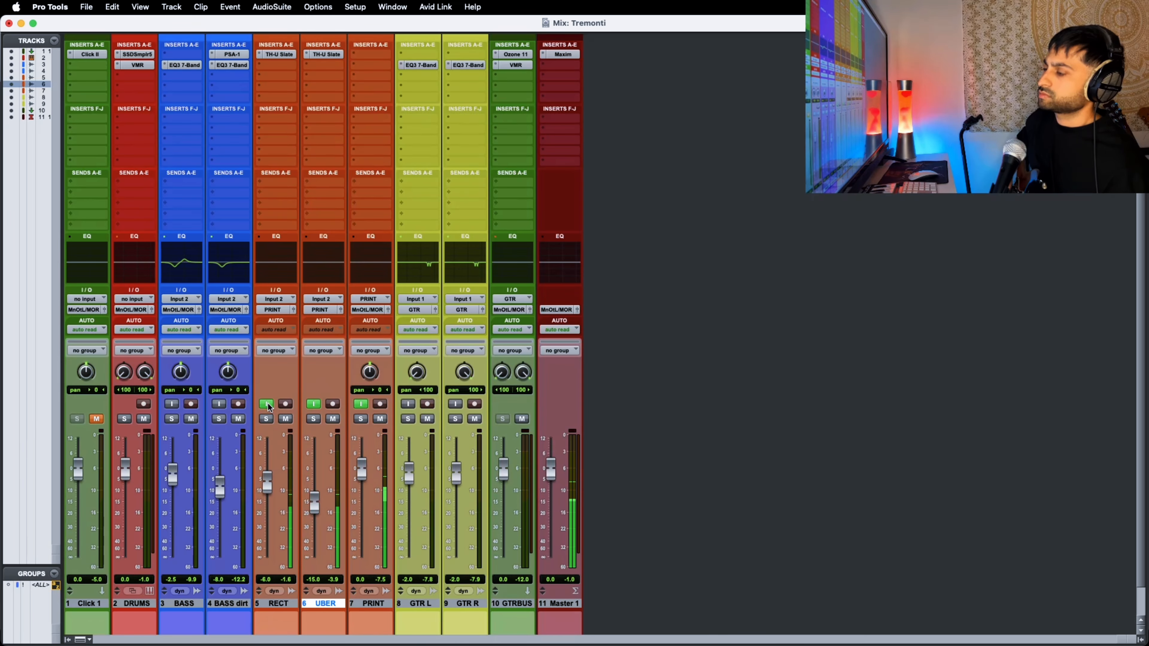
pyautogui.click(314, 404)
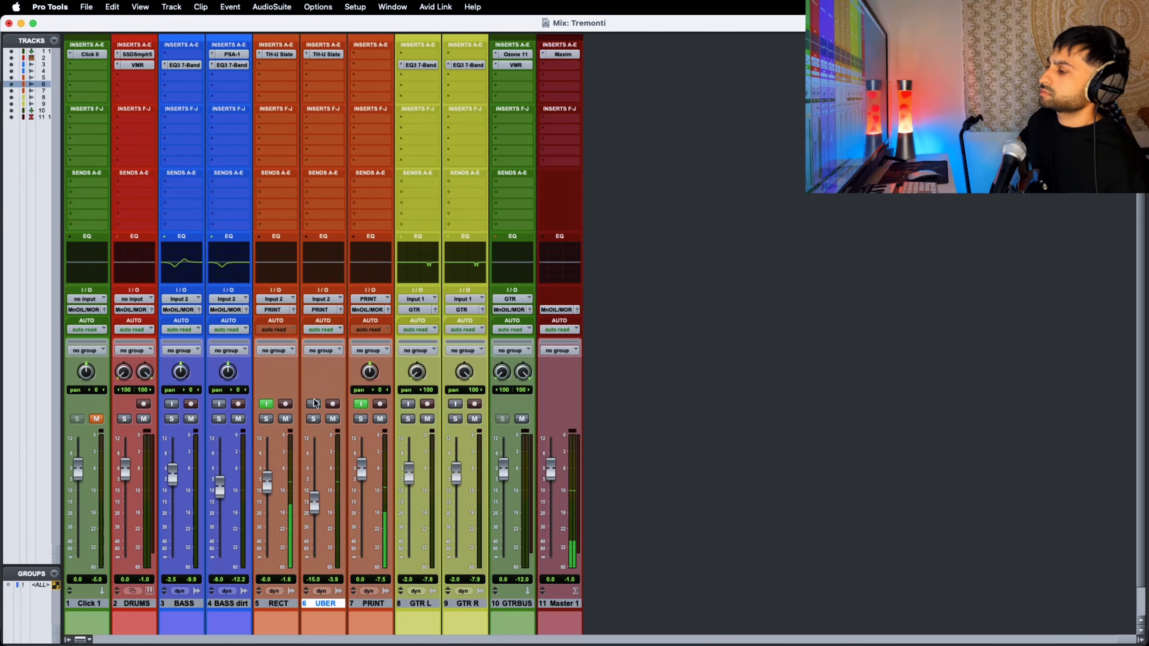
pyautogui.click(315, 404)
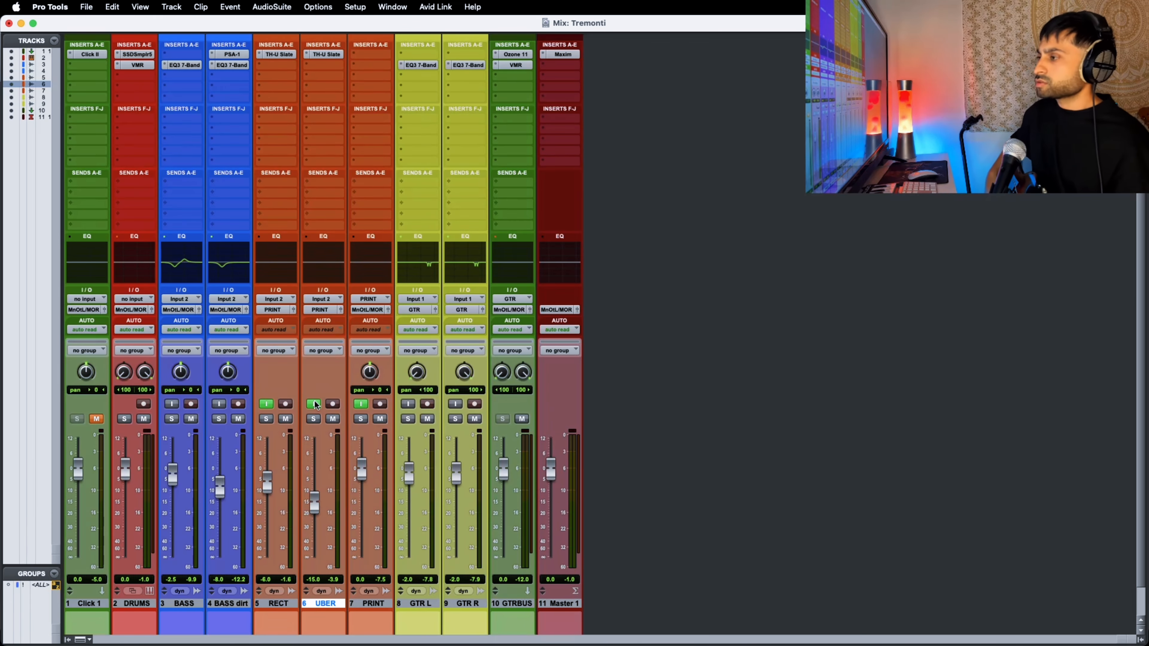
# Turn off input monitoring on all tracks and select the GTR_01 L clip
pyautogui.press('super+equal')
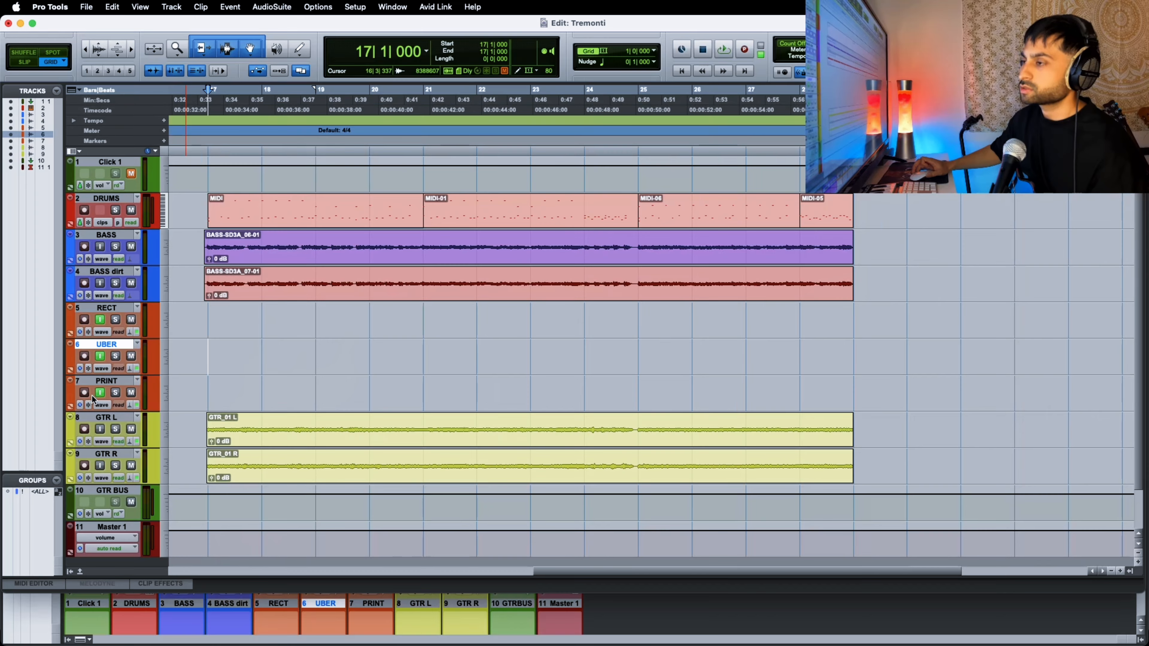
pyautogui.keyDown('alt'); pyautogui.click(101, 394); pyautogui.keyUp('alt')
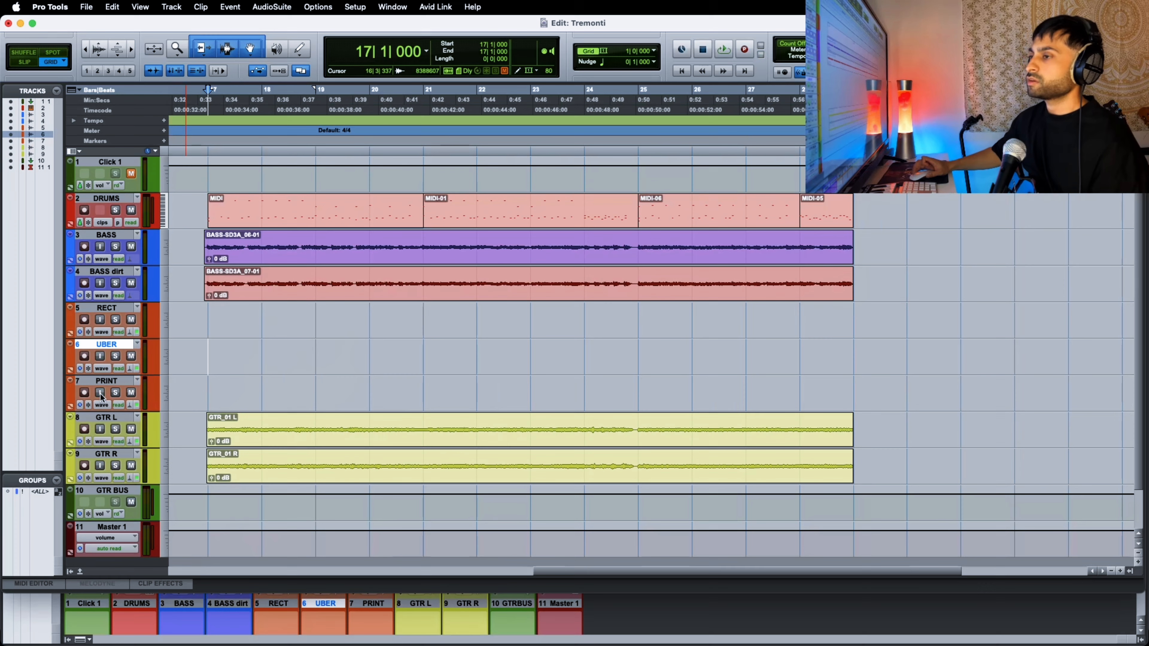
pyautogui.click(296, 445)
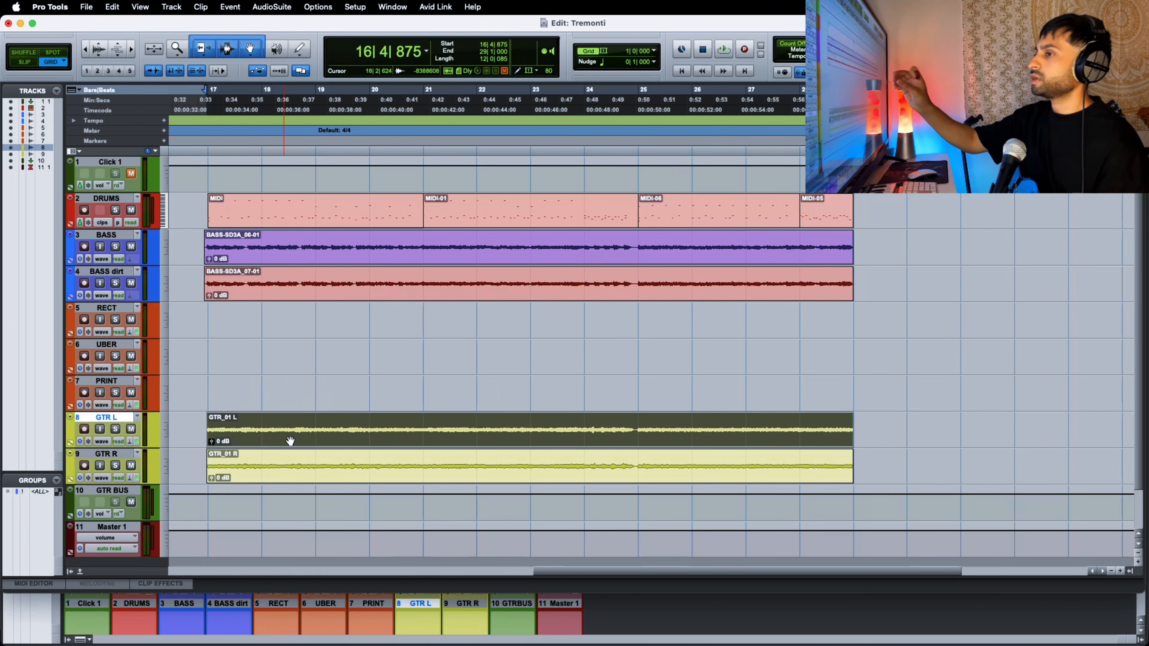
# Solo the GTR L and GTR R tracks
pyautogui.press('super+equal')
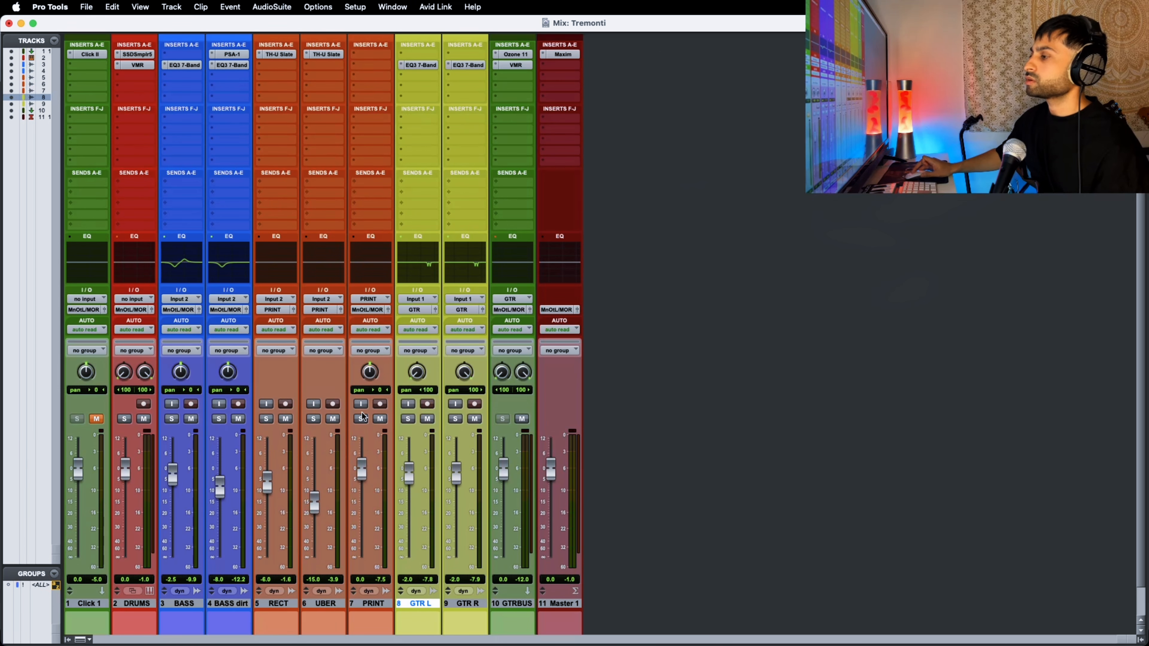
pyautogui.press('super+equal')
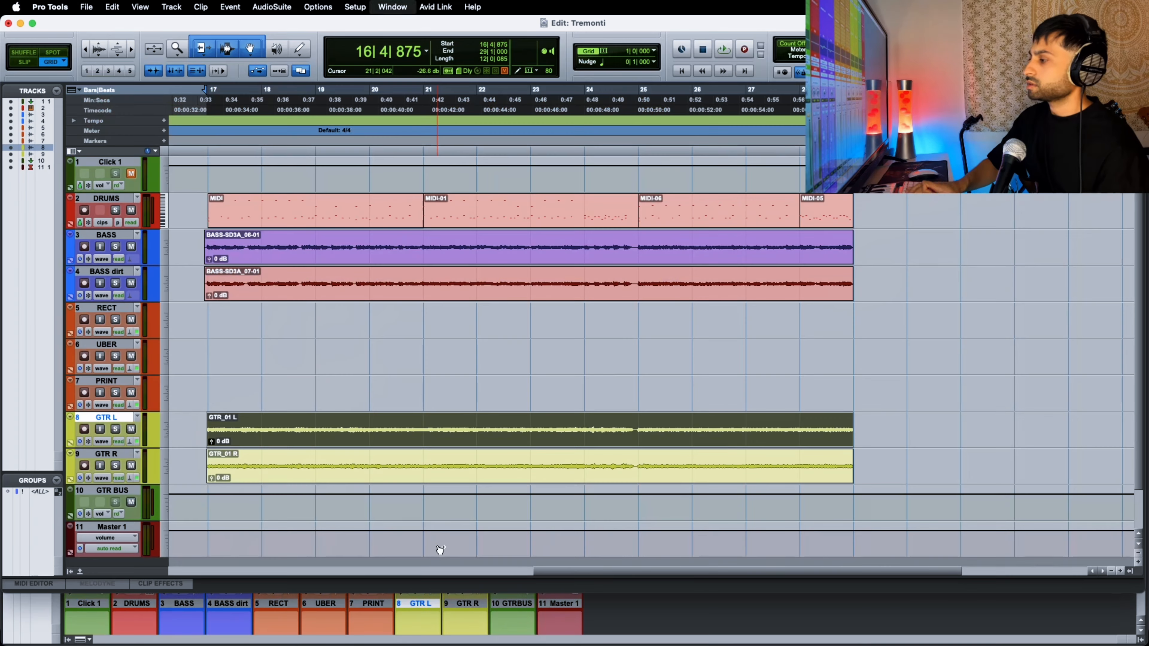
pyautogui.click(114, 429)
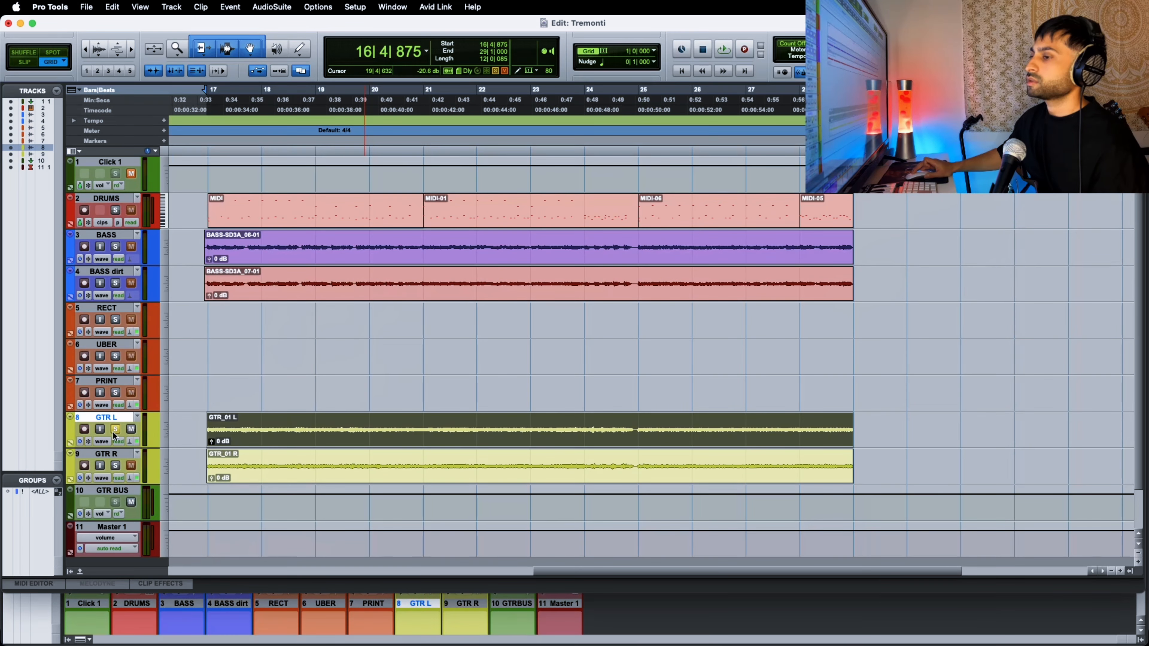
pyautogui.click(114, 465)
# Bypass the EQ3 7-Band on GTR L and GTR R plus VMR and Ozone 11 on GTR BUS, and clear all solos
pyautogui.press('super+equal')
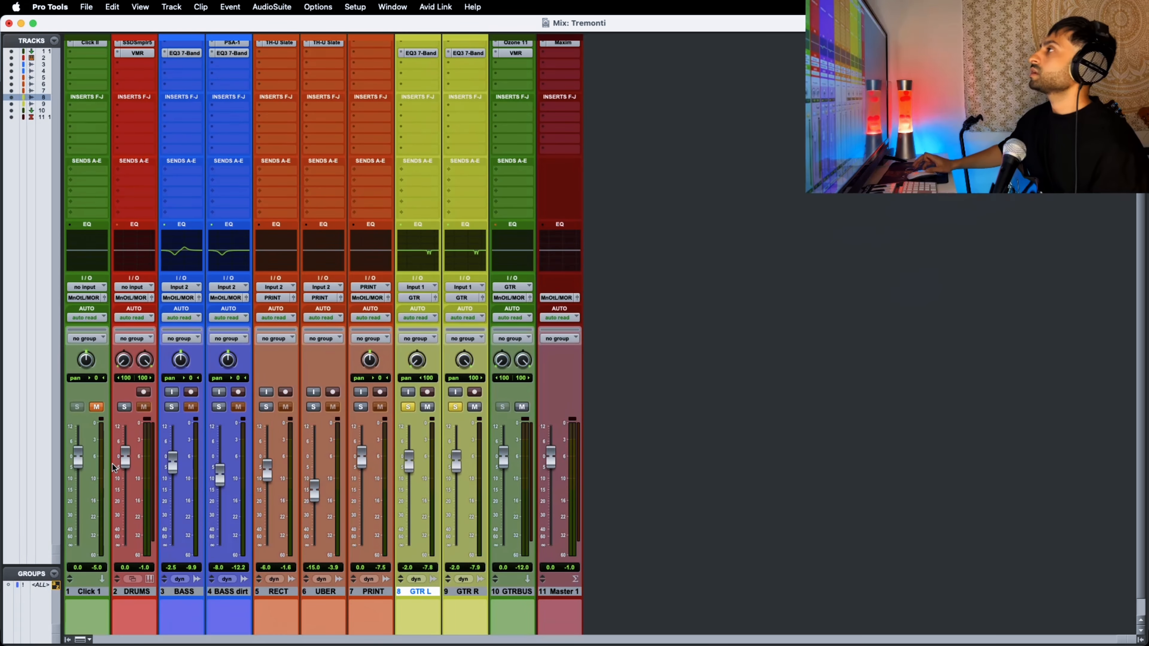
pyautogui.scroll(1, 290, 254)
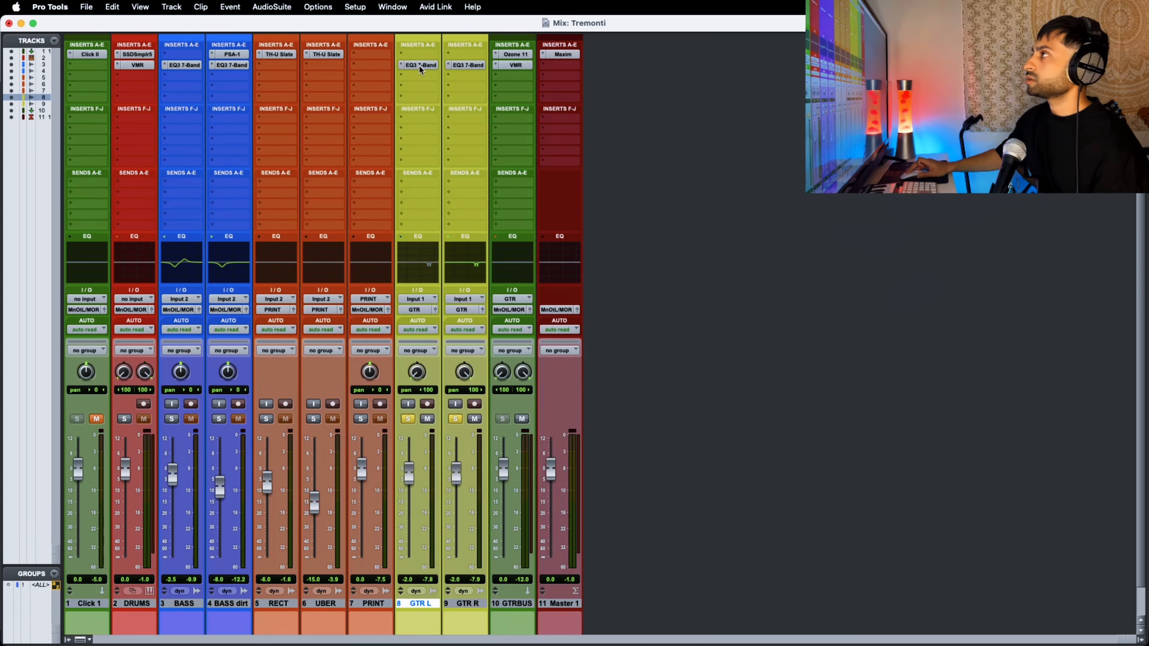
pyautogui.keyDown('super'); pyautogui.click(420, 65); pyautogui.keyUp('super')
pyautogui.keyDown('super'); pyautogui.click(468, 64); pyautogui.keyUp('super')
pyautogui.keyDown('super'); pyautogui.click(516, 64); pyautogui.keyUp('super')
pyautogui.keyDown('super'); pyautogui.click(515, 54); pyautogui.keyUp('super')
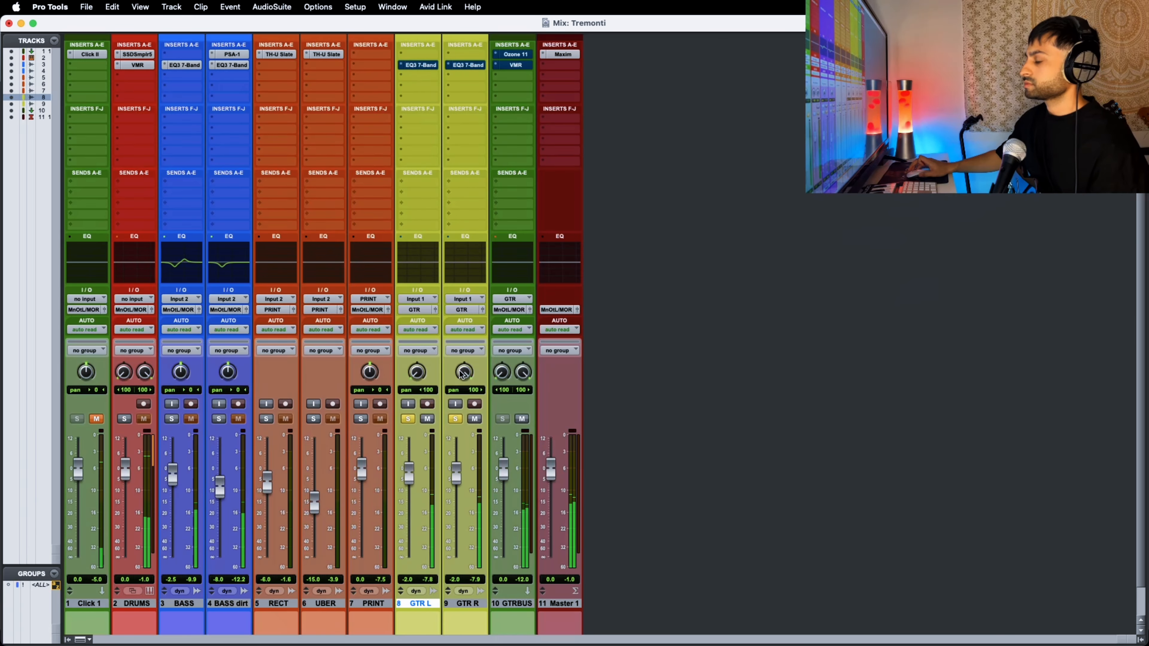
pyautogui.keyDown('alt'); pyautogui.click(456, 419); pyautogui.keyUp('alt')
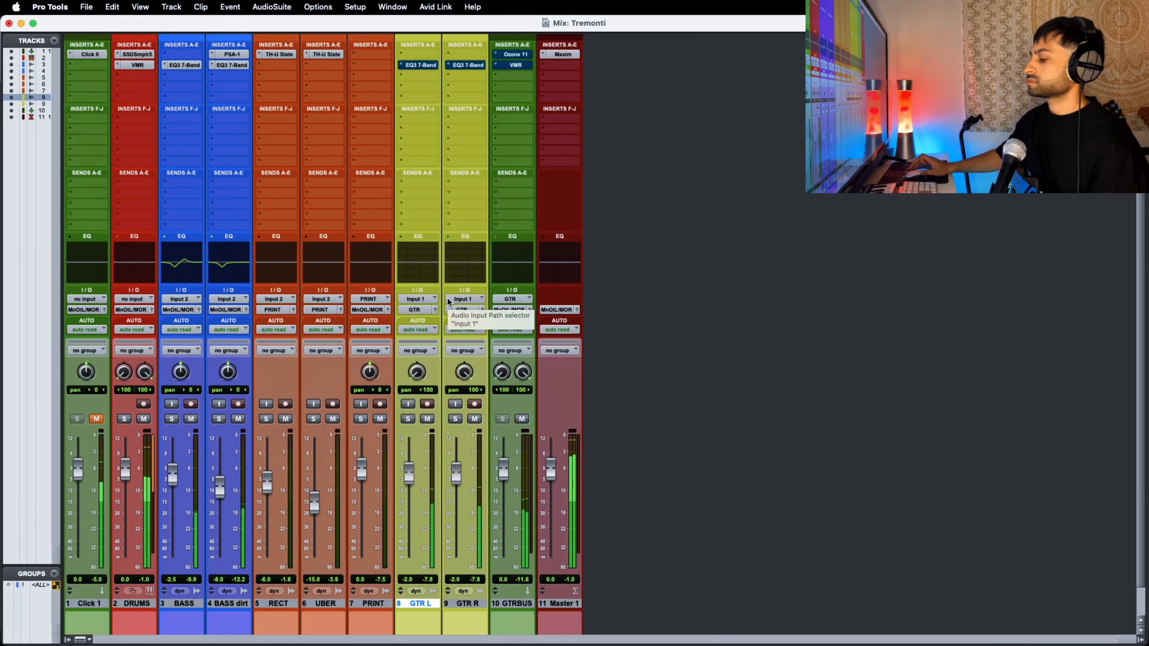
# Review the EQ3 7-Band settings on GTR L and audition the equalizer with that track soloed
pyautogui.click(425, 66)
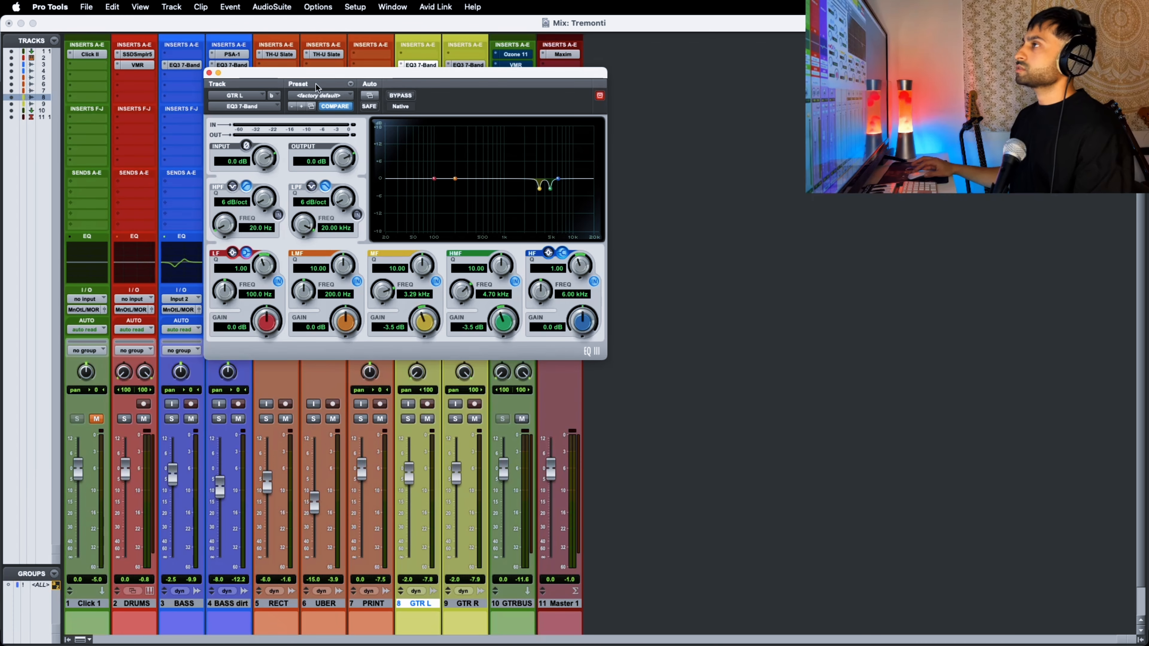
pyautogui.click(210, 73)
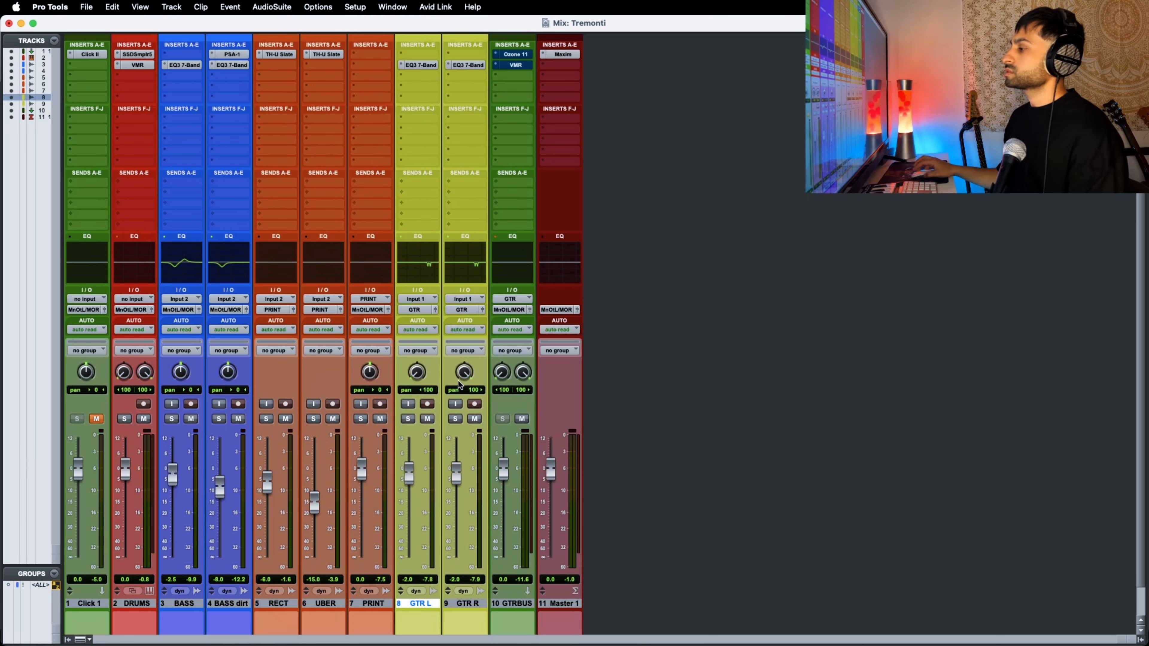
pyautogui.click(408, 419)
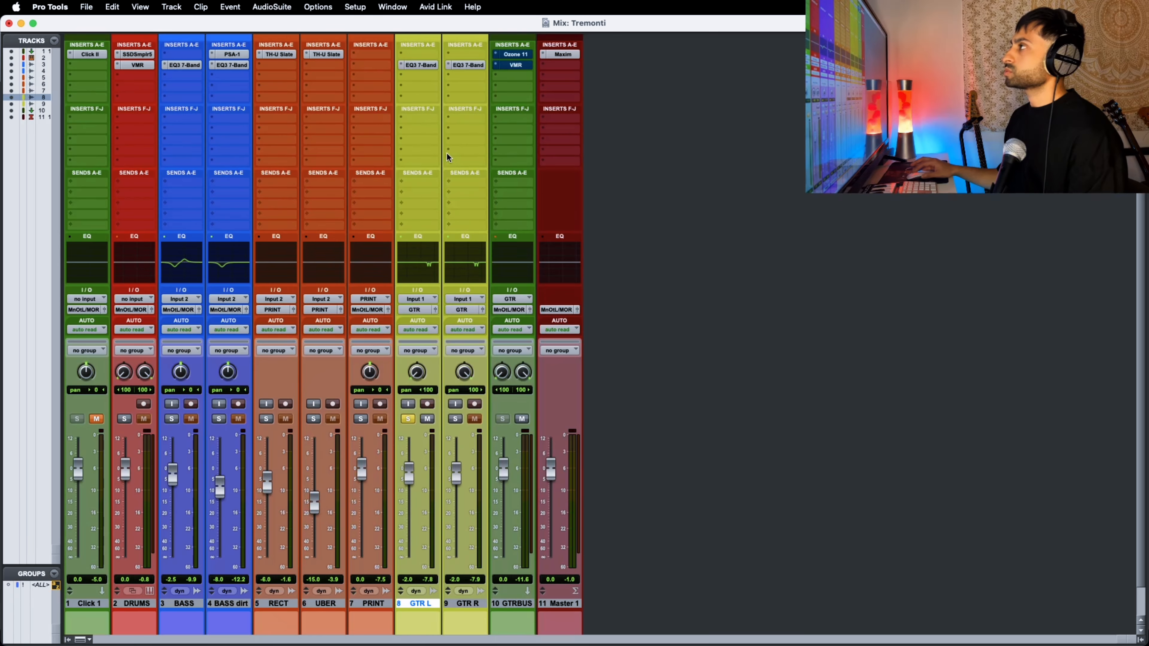
pyautogui.keyDown('super'); pyautogui.click(424, 66); pyautogui.keyUp('super')
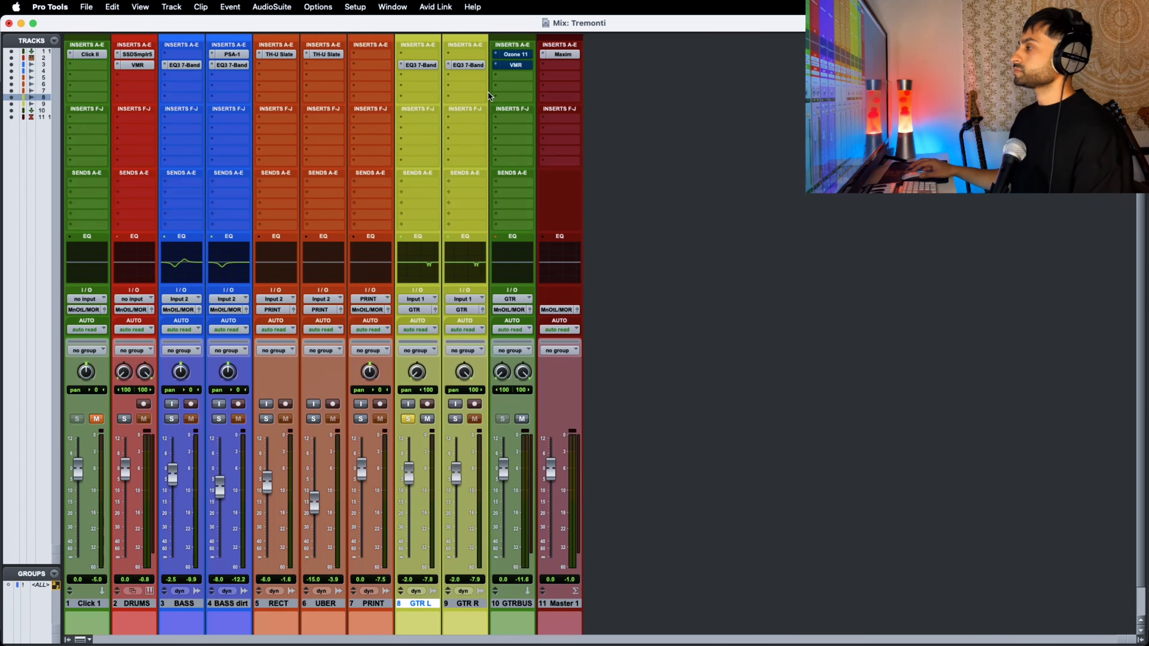
# Reactivate Ozone 11 on GTR BUS and audition its Band 1 compression with the Delta function
pyautogui.keyDown('super'); pyautogui.click(501, 57); pyautogui.keyUp('super')
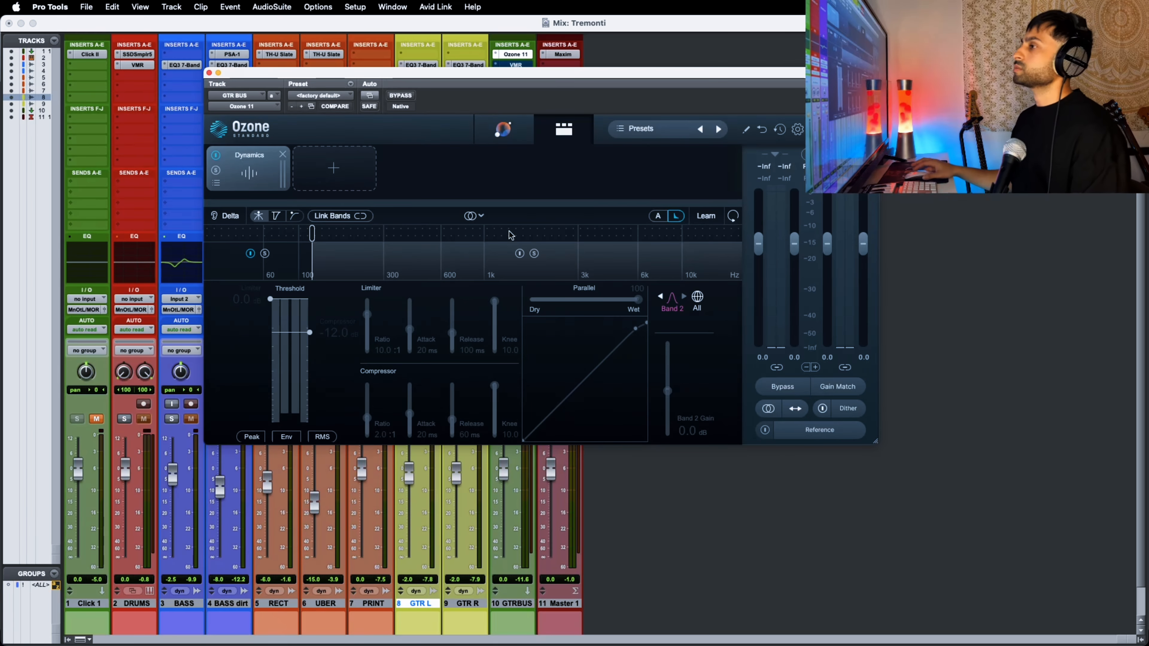
pyautogui.click(284, 251)
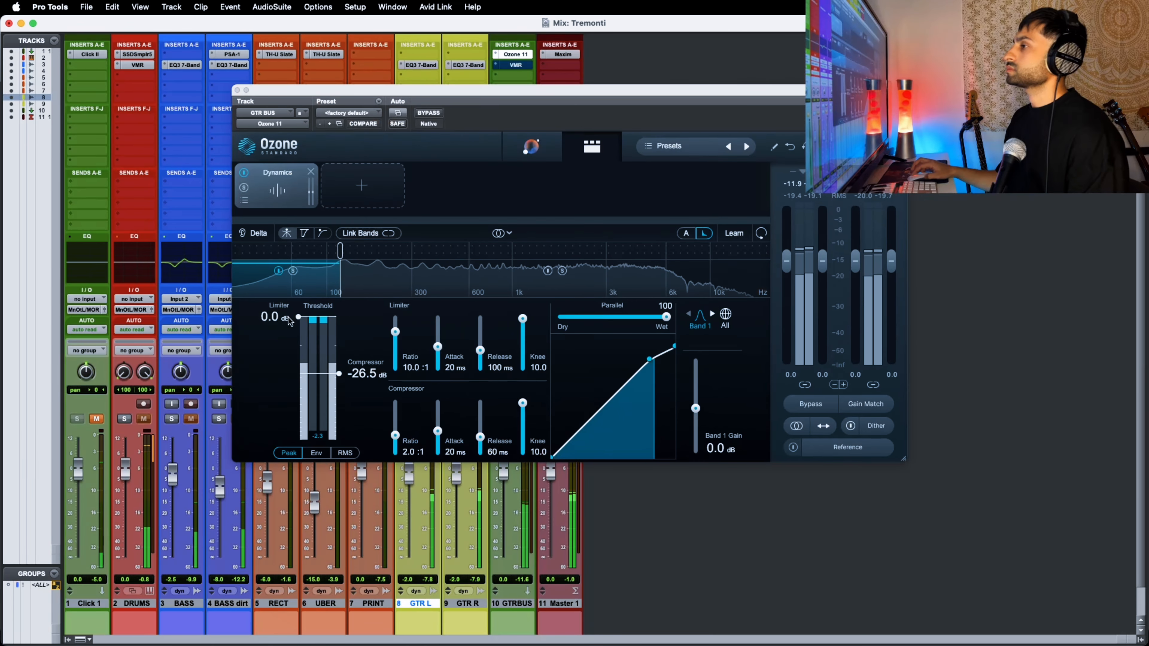
pyautogui.click(257, 229)
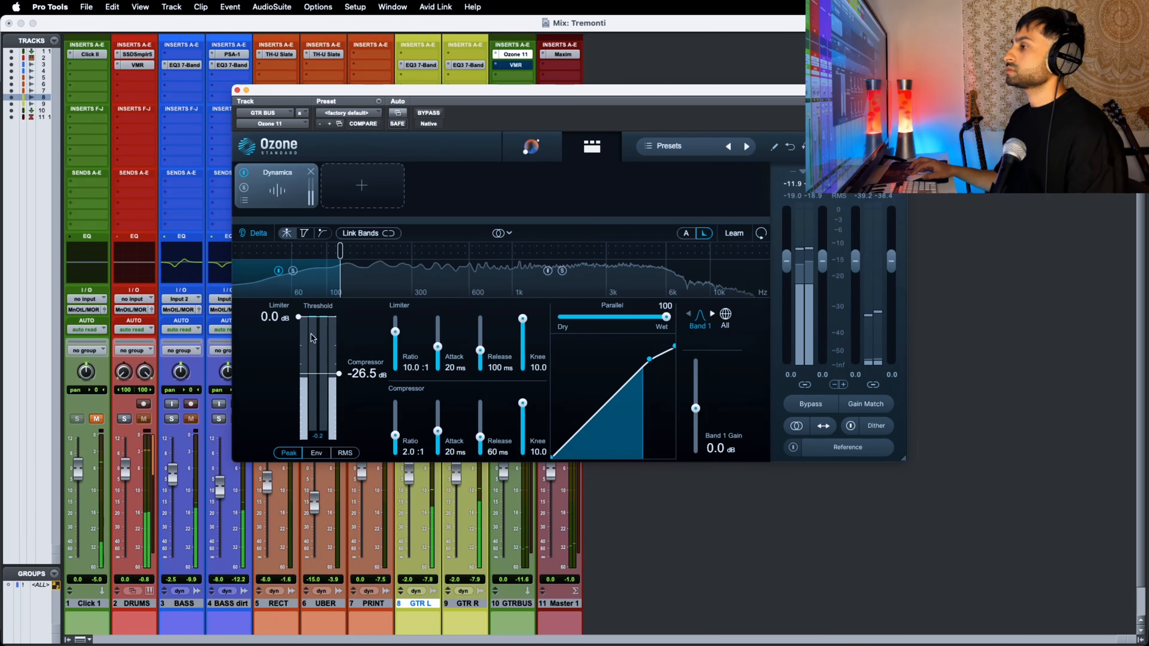
pyautogui.click(258, 235)
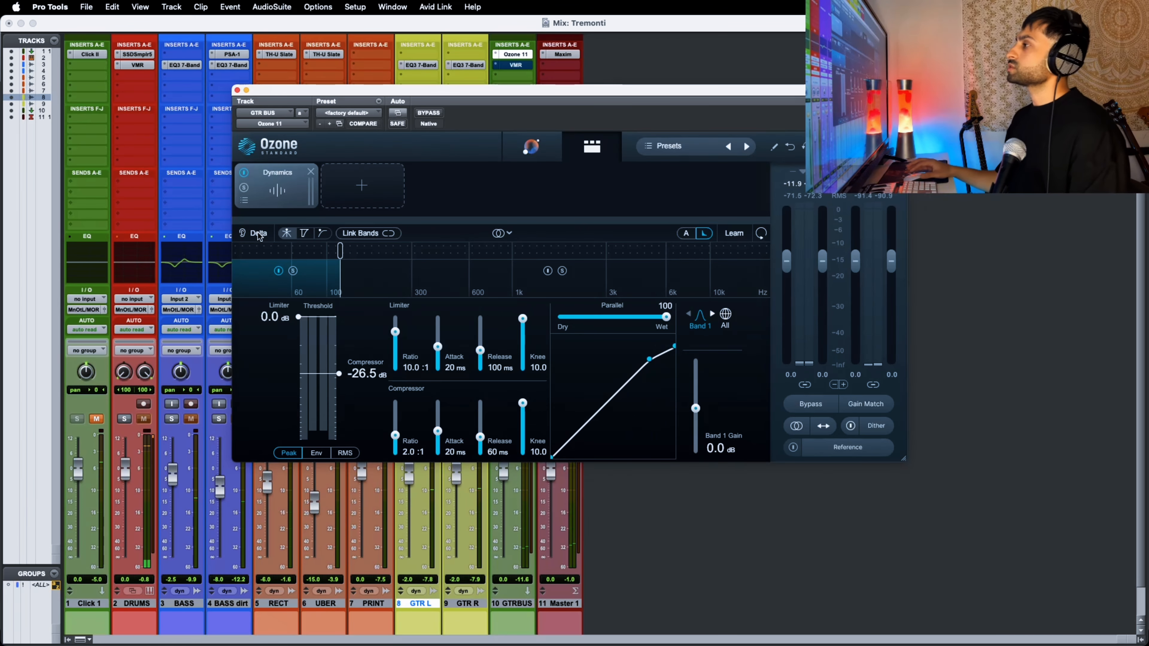
pyautogui.click(237, 90)
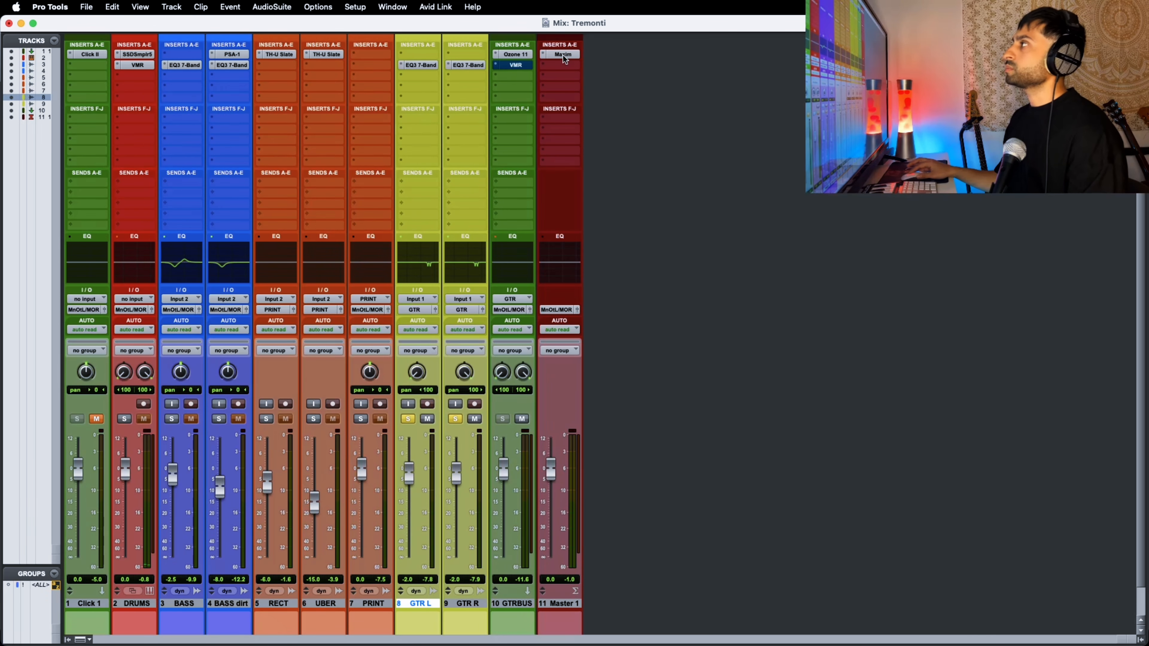
# Reactivate the VMR insert on GTR BUS and open the Virtual Mix Rack
pyautogui.press('space')
pyautogui.keyDown('super'); pyautogui.click(509, 64); pyautogui.keyUp('super')
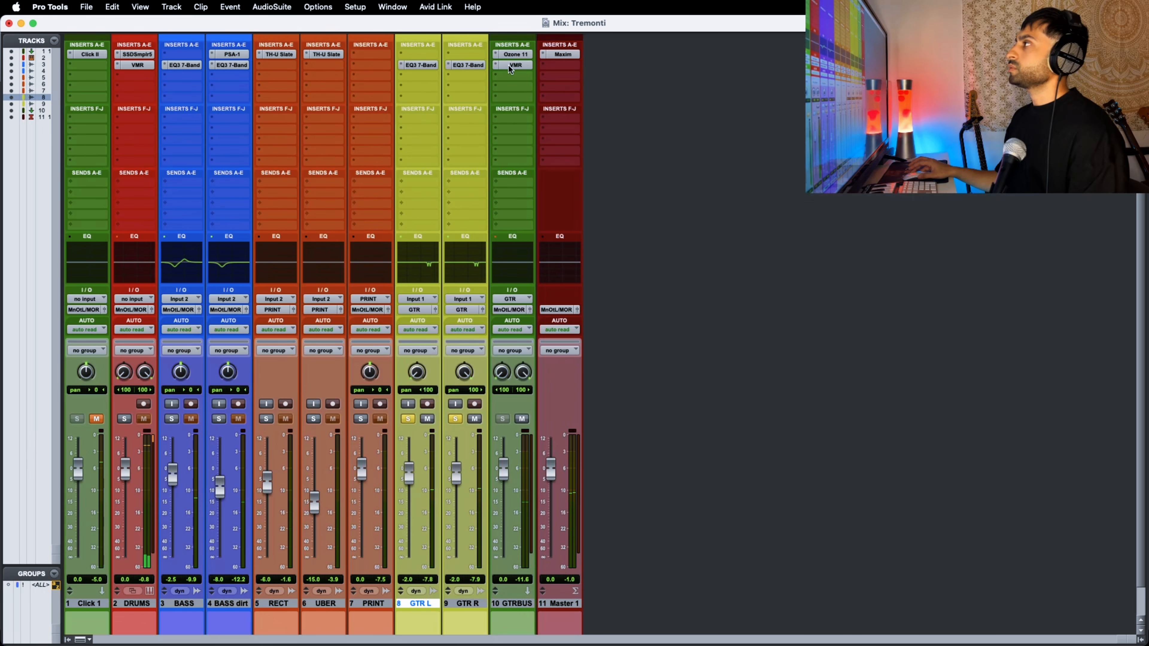
pyautogui.click(509, 64)
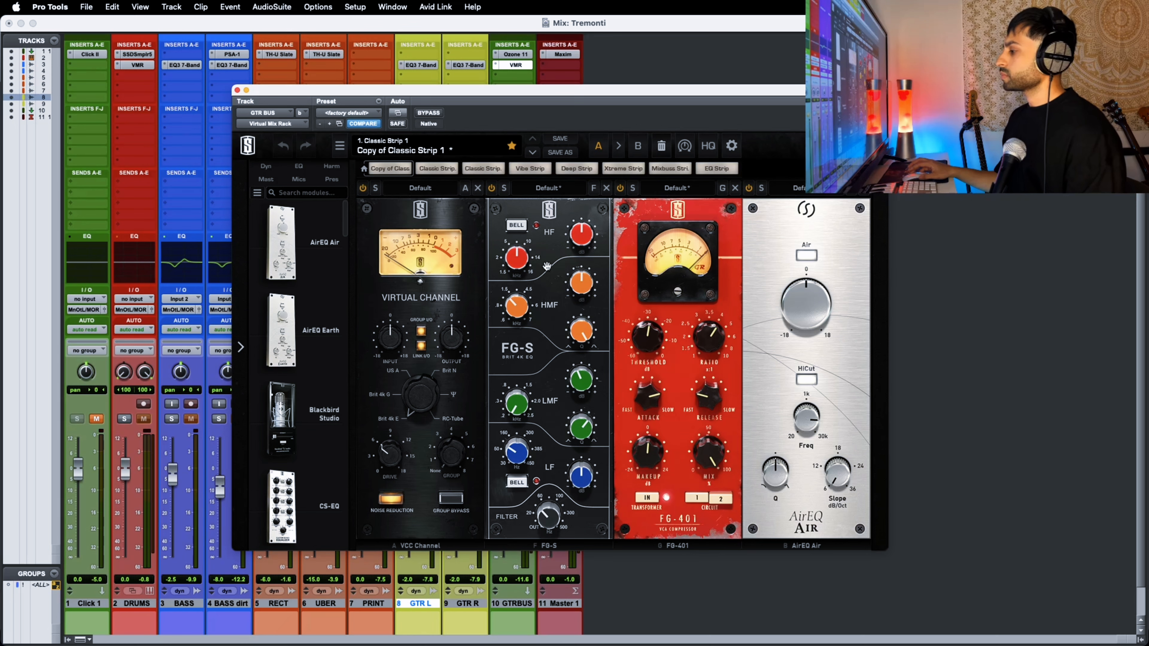
# Audition the FG-401 compressor in the GTR BUS rack by switching it off and on during playback
pyautogui.moveTo(586, 426)
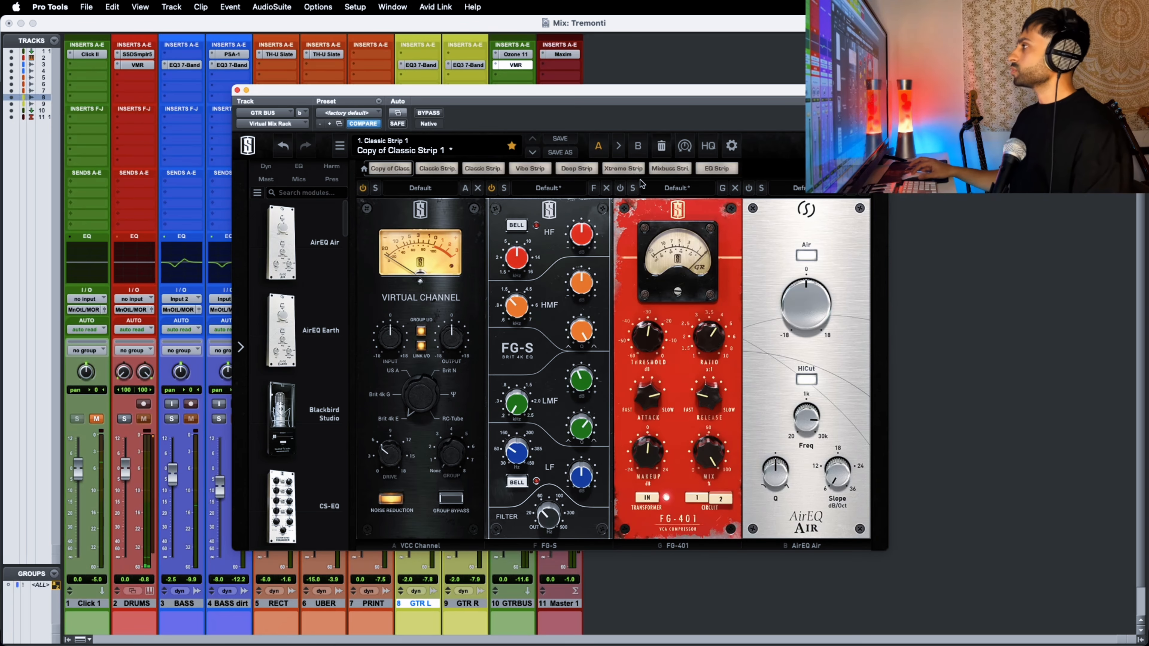
pyautogui.click(619, 188)
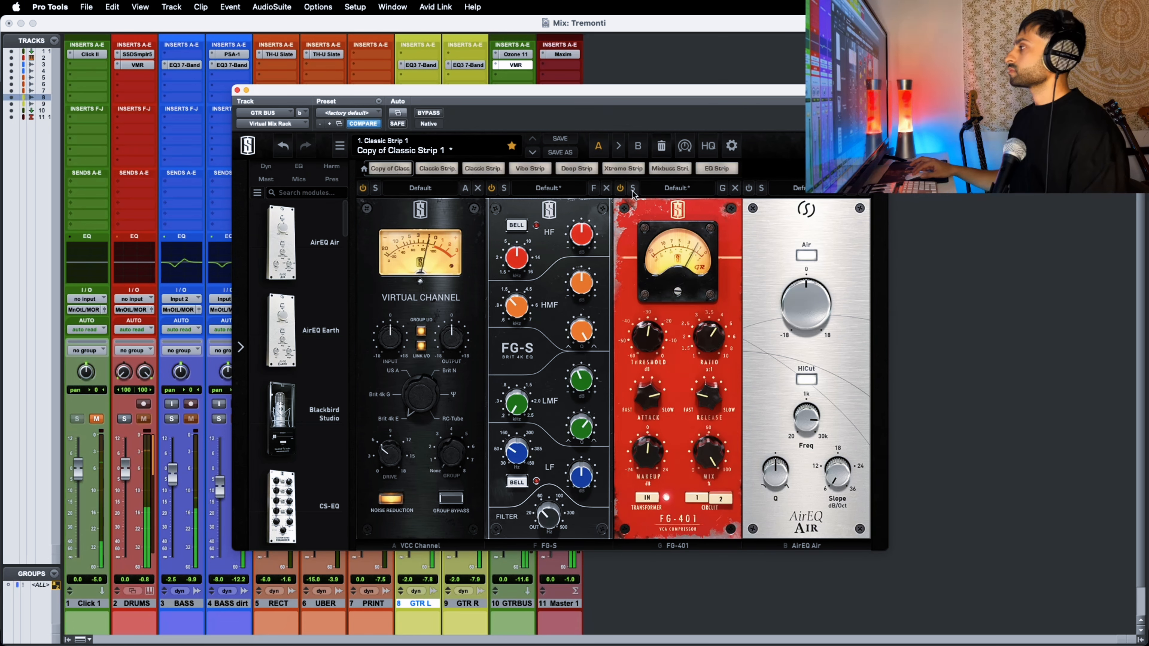
pyautogui.click(620, 190)
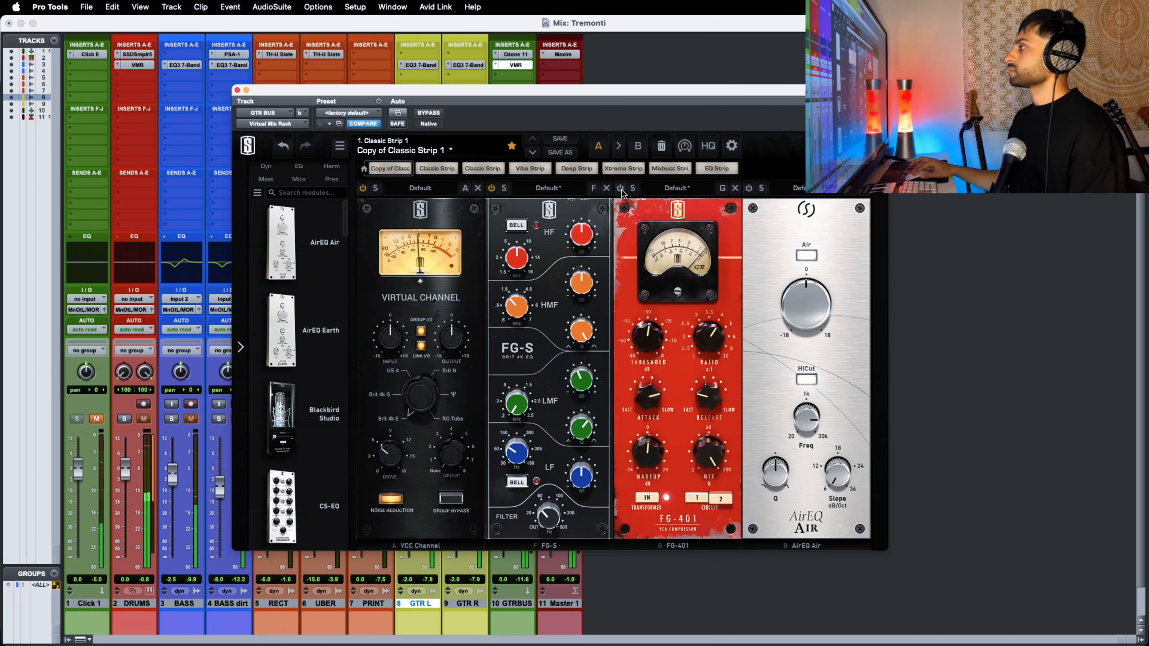
pyautogui.click(620, 189)
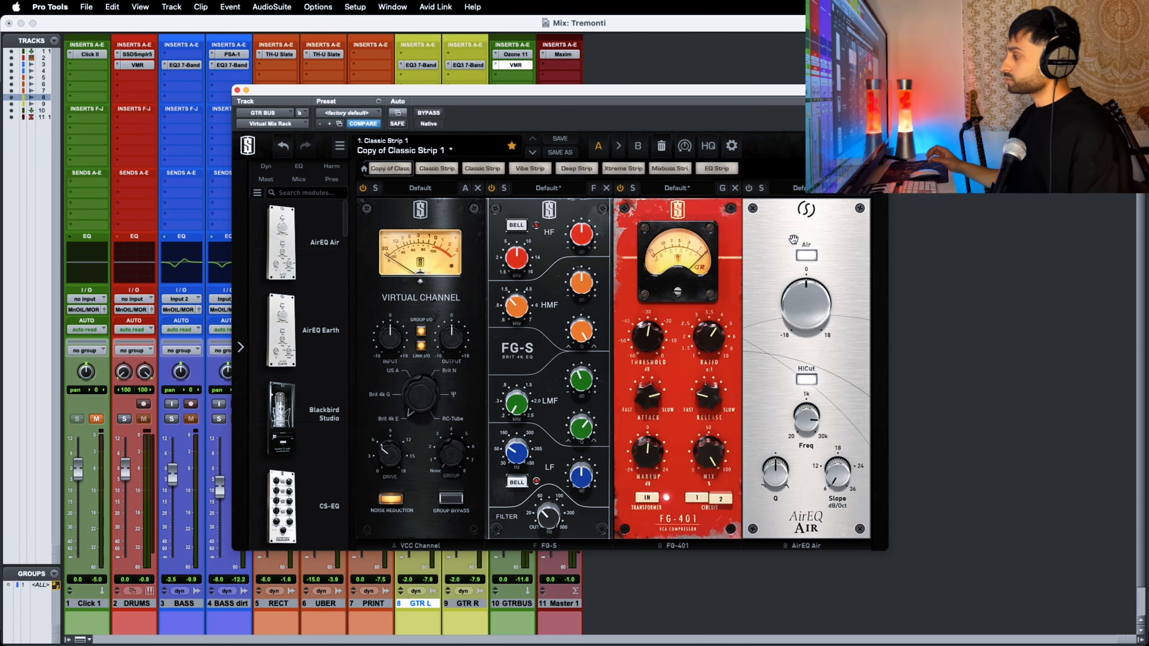
# Audition the AirEQ Air module in the GTR BUS rack by toggling its power during playback
pyautogui.click(749, 192)
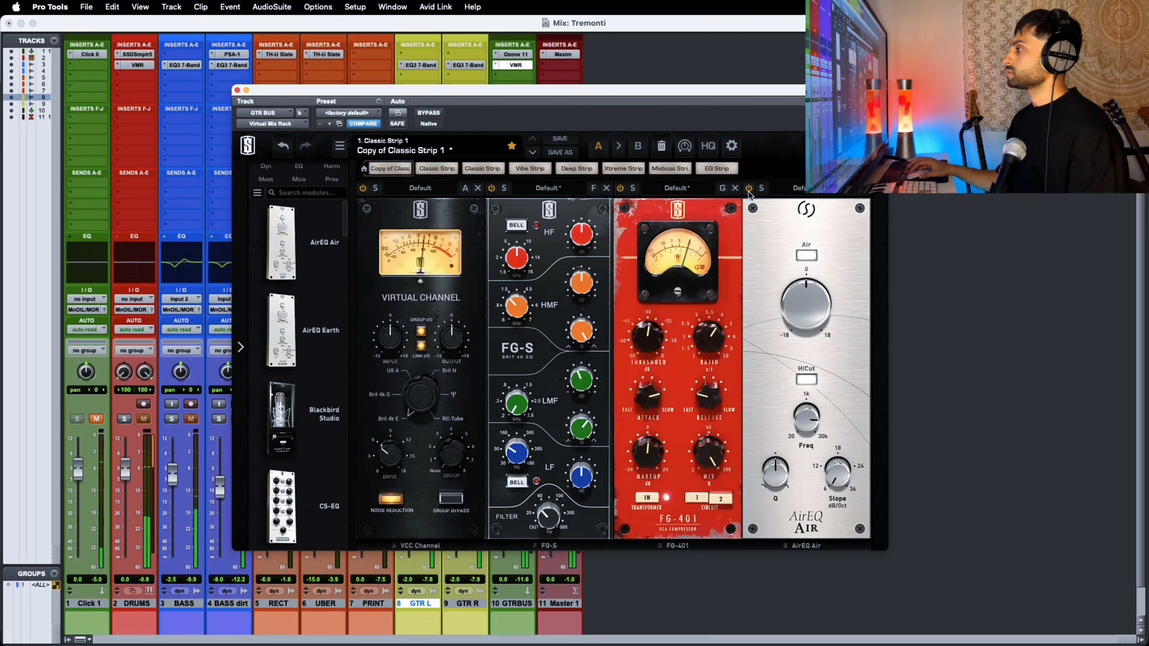
pyautogui.click(749, 193)
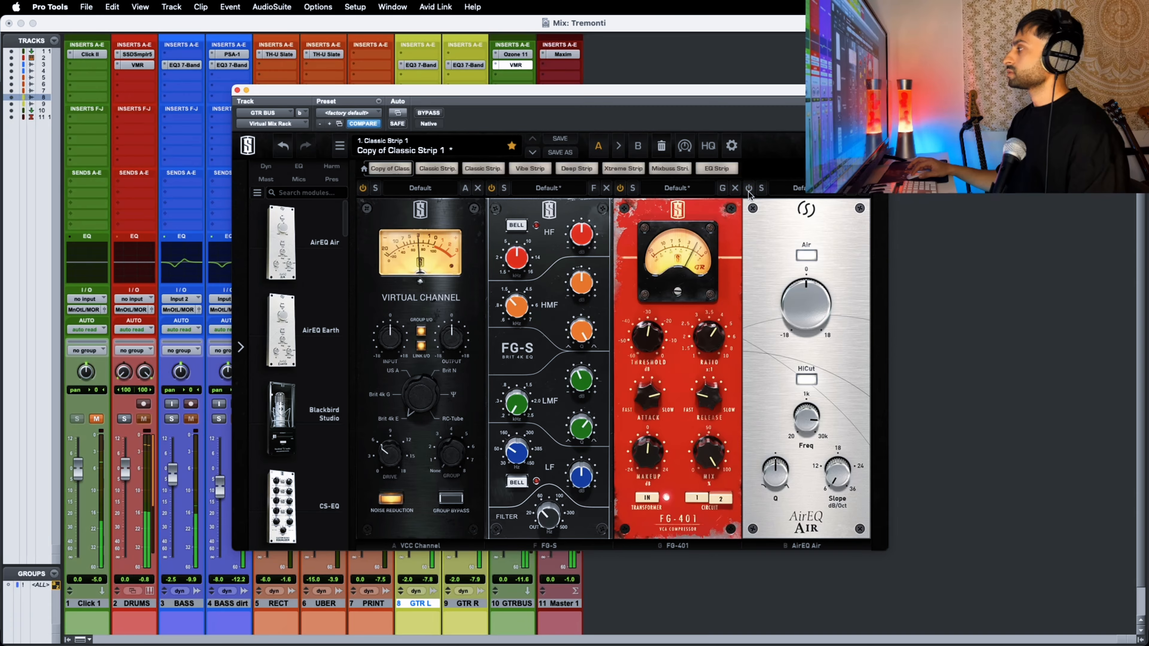
pyautogui.click(749, 192)
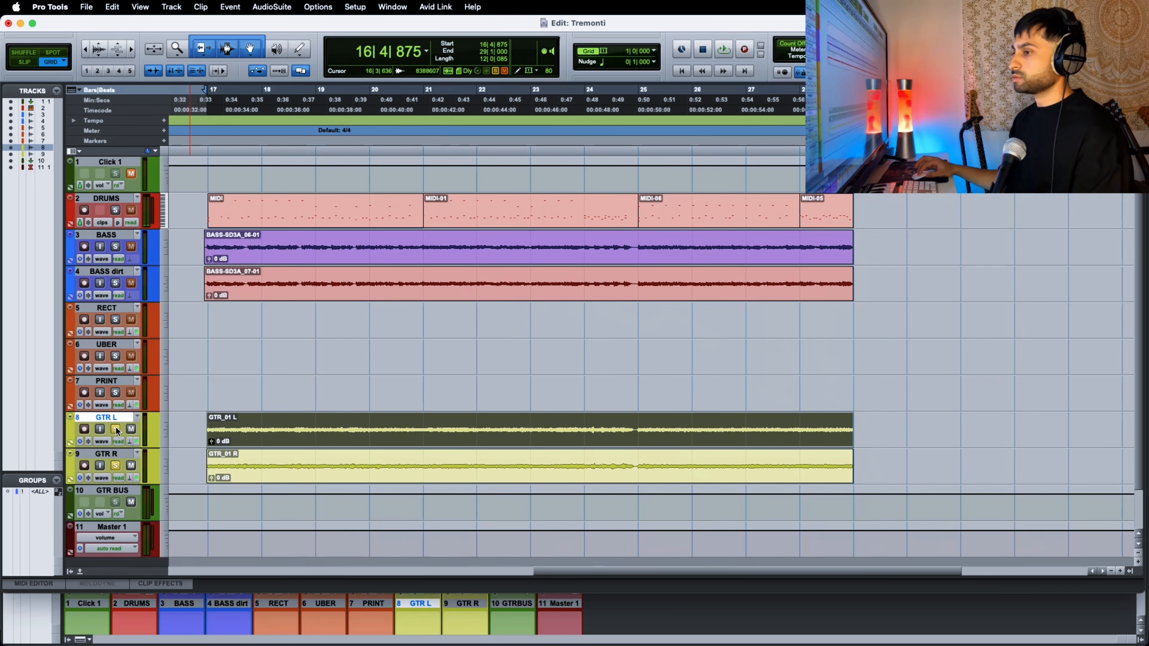
# Clear the guitar solos and play back the full mix
pyautogui.click(116, 429)
pyautogui.press('space')
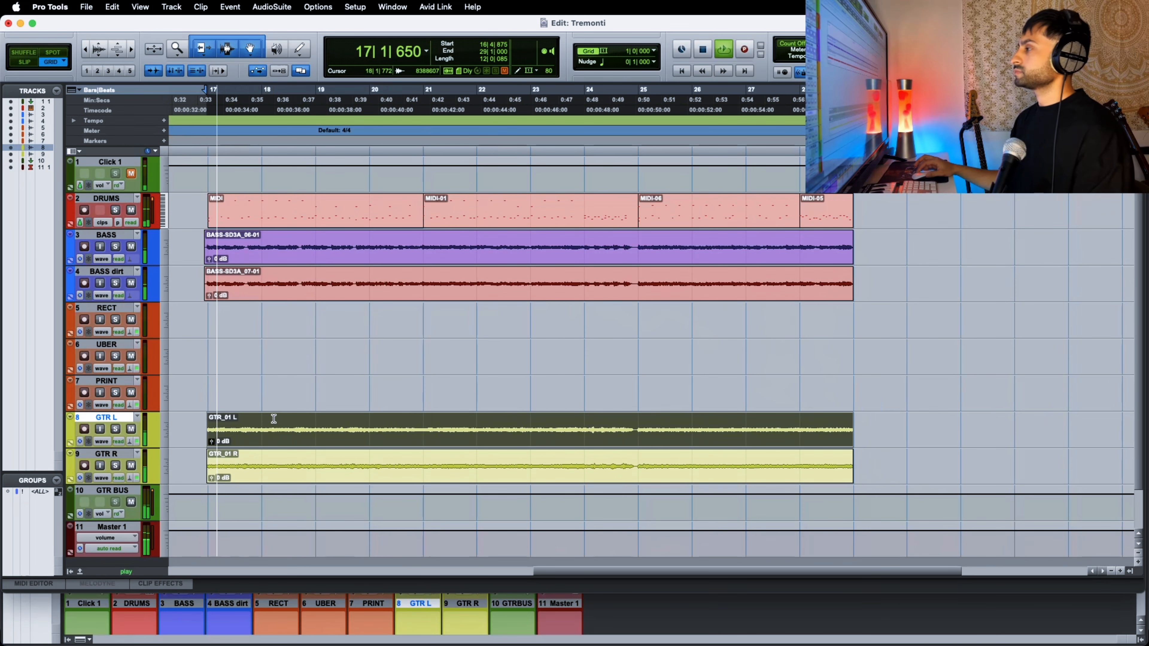
# Select GTR L through GTR BUS and bypass their EQ3 7-Band, VMR and Ozone 11 inserts during playback
pyautogui.press('super+equal')
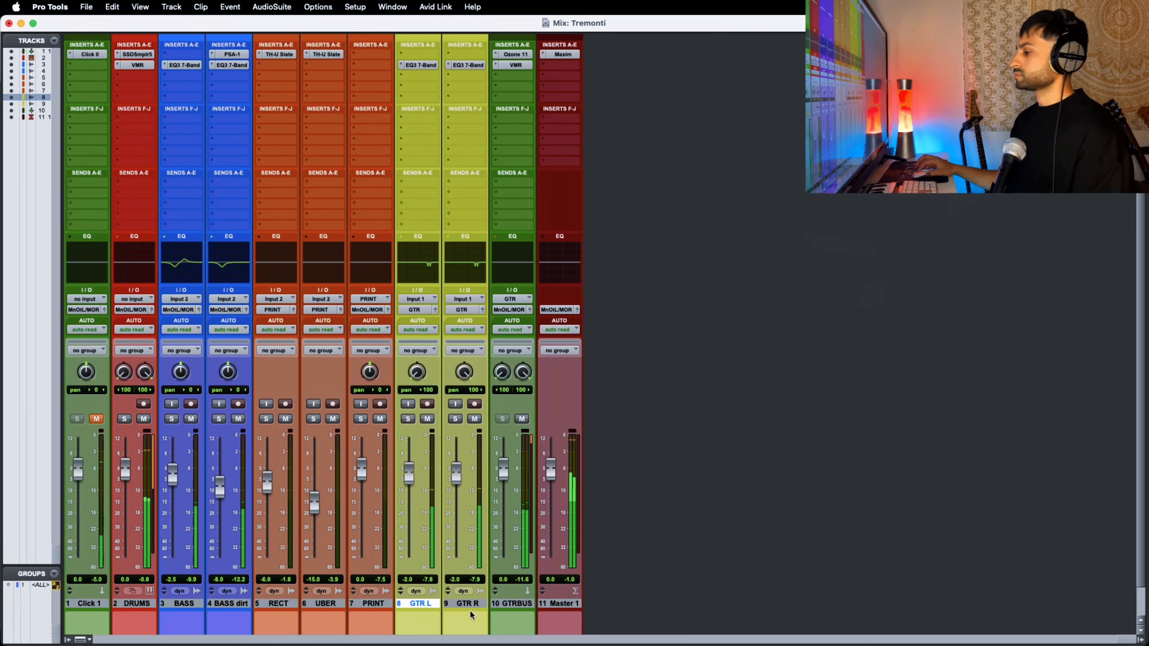
pyautogui.keyDown('shift'); pyautogui.click(511, 603); pyautogui.keyUp('shift')
pyautogui.keyDown('alt'); pyautogui.keyDown('shift'); pyautogui.keyDown('super'); pyautogui.click(511, 66); pyautogui.keyUp('super'); pyautogui.keyUp('shift'); pyautogui.keyUp('alt')
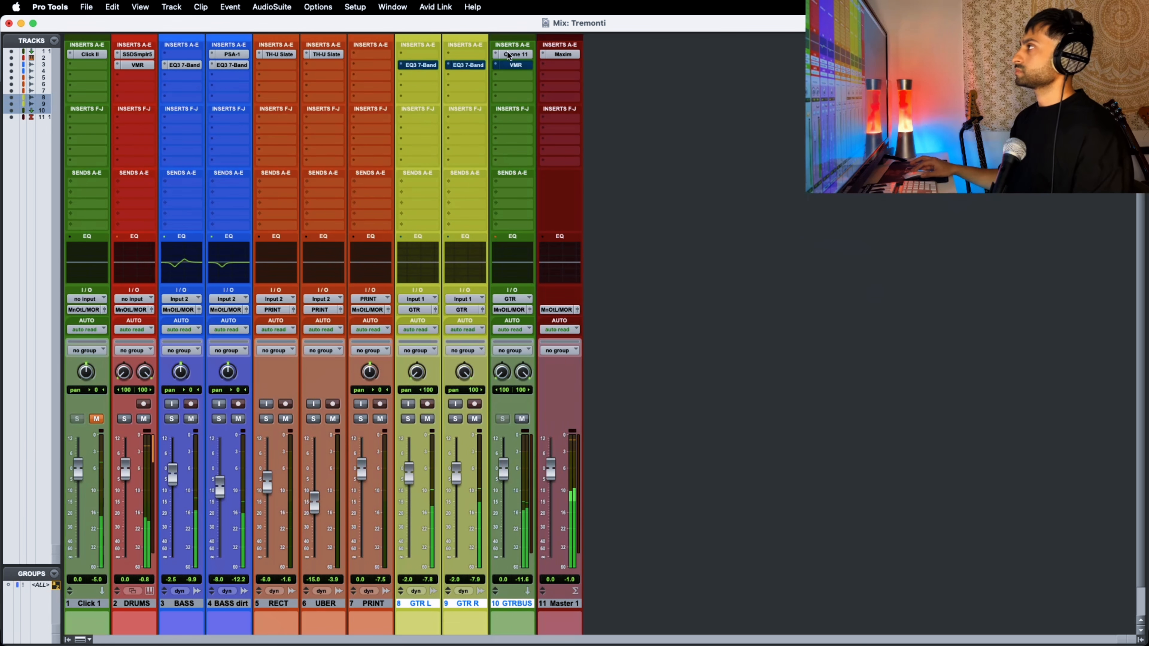
pyautogui.keyDown('alt'); pyautogui.keyDown('shift'); pyautogui.keyDown('super'); pyautogui.click(508, 54); pyautogui.keyUp('super'); pyautogui.keyUp('shift'); pyautogui.keyUp('alt')
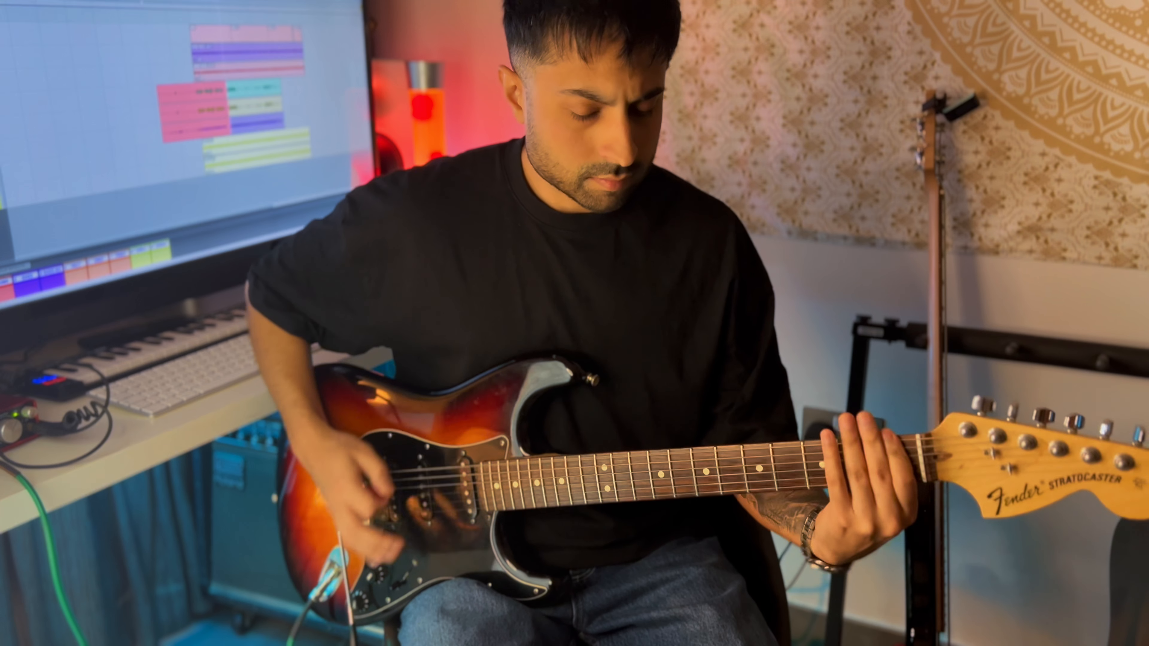